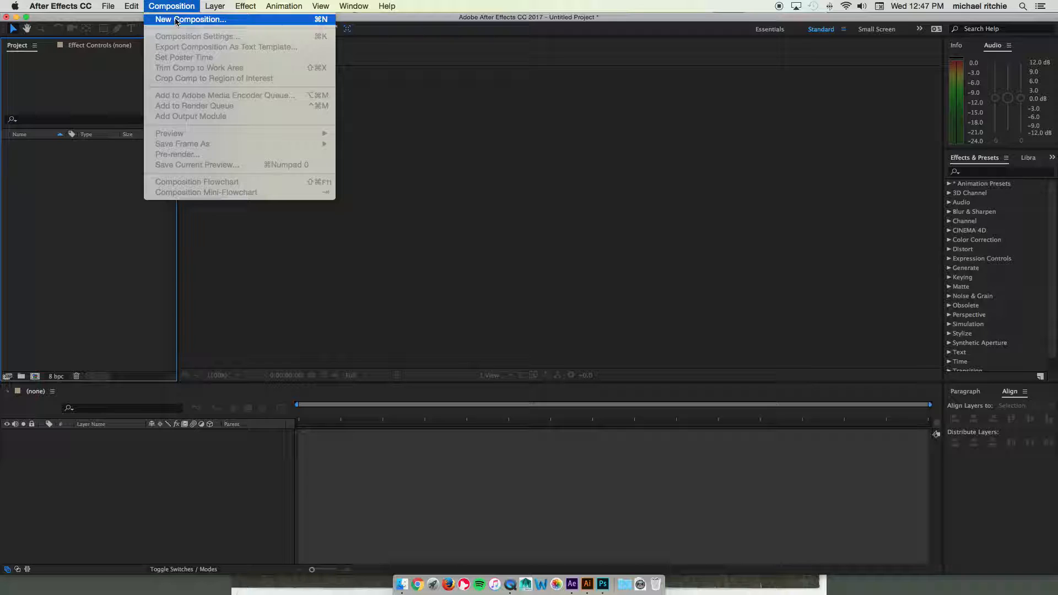
# Create a new 1280 × 720 composition named Text with a duration of 5 seconds.
pyautogui.write('Text')
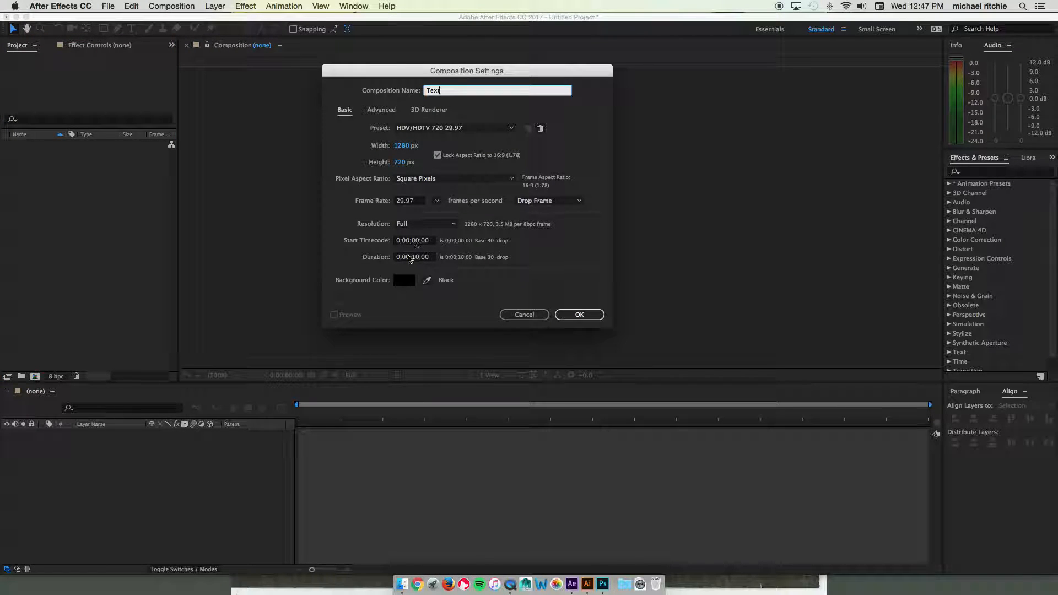
pyautogui.click(418, 258)
pyautogui.write('5')
pyautogui.press('Tab')
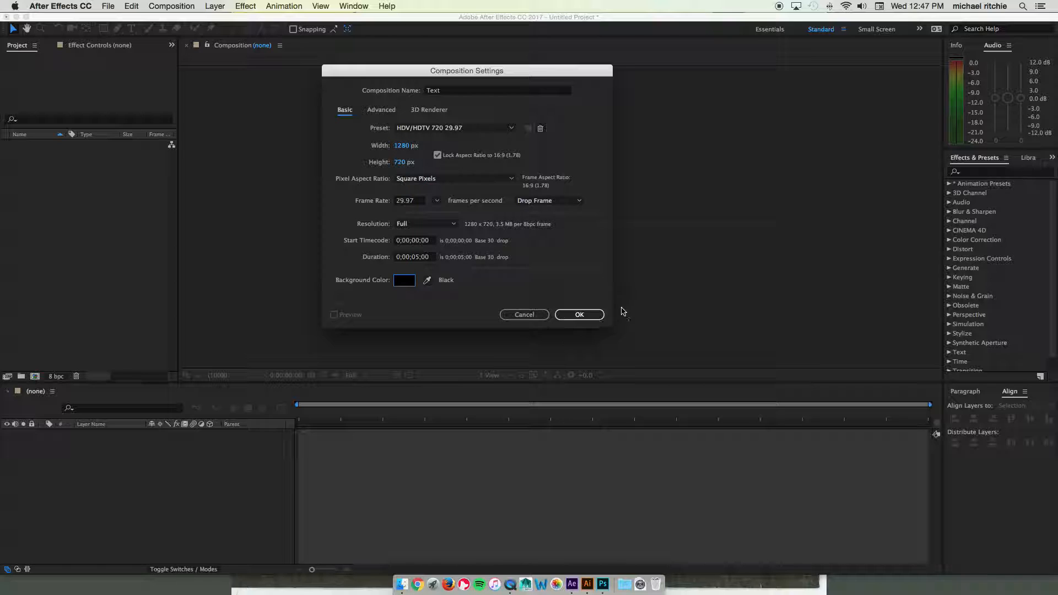
pyautogui.click(585, 315)
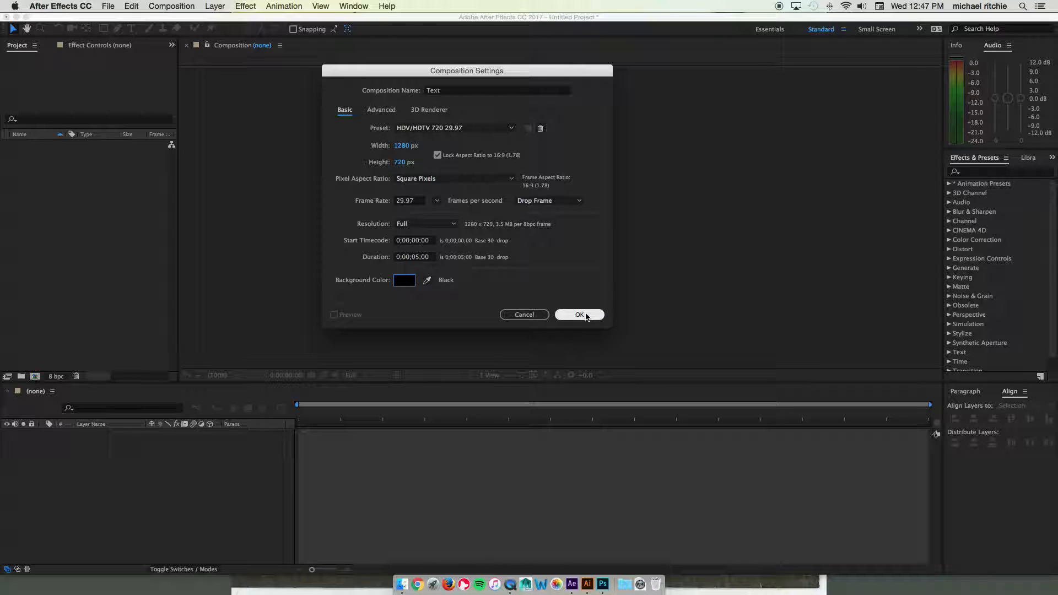
pyautogui.click(585, 315)
# Draw a large paragraph text box across the middle of the composition with the Type tool.
pyautogui.click(131, 28)
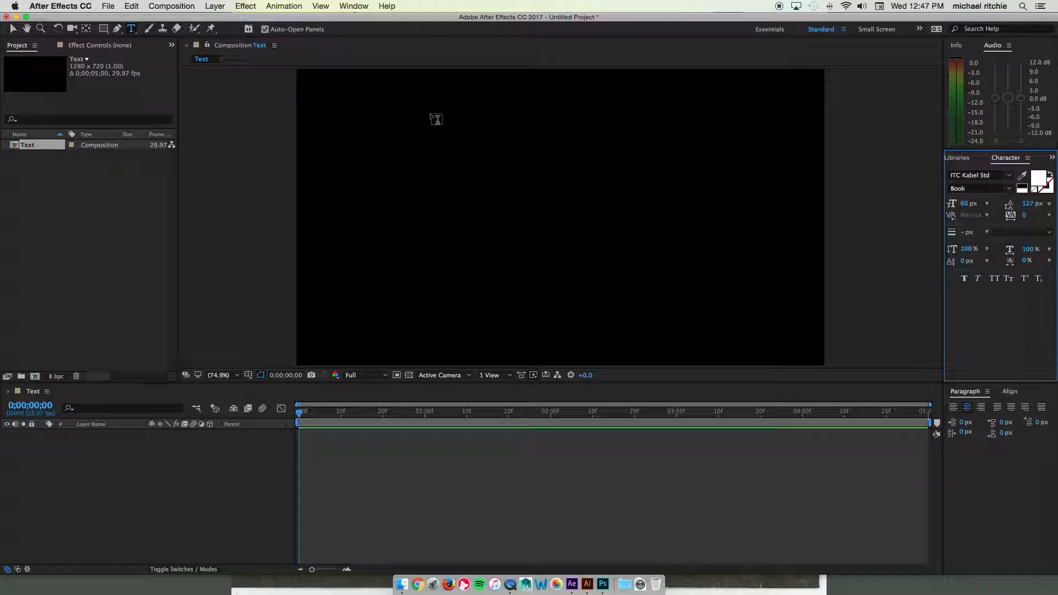
pyautogui.moveTo(388, 115); pyautogui.dragTo(727, 305)
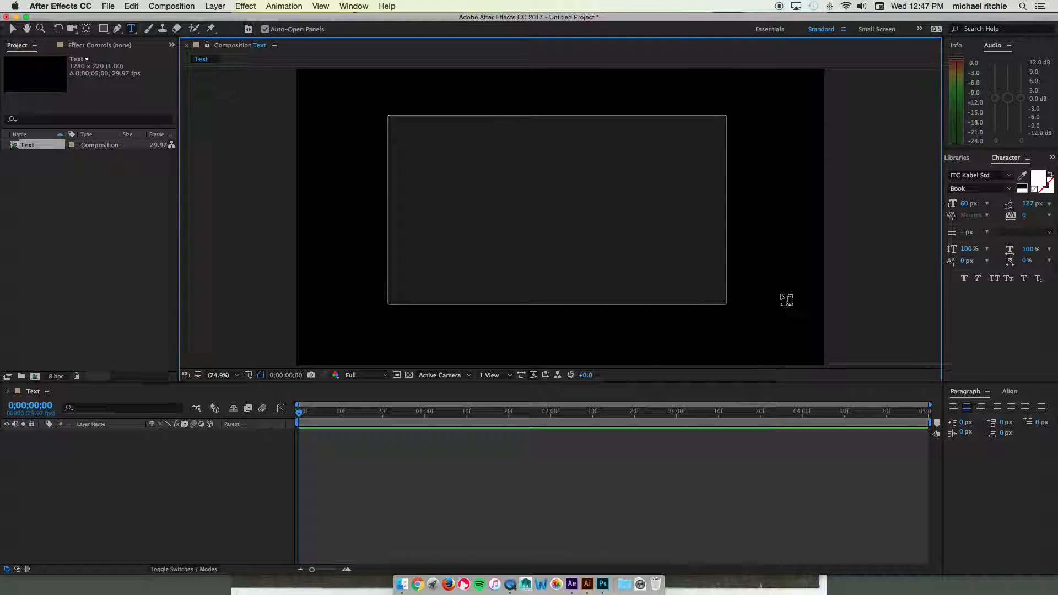
pyautogui.scroll(4, 853, 222)
pyautogui.scroll(-8, 635, 190)
pyautogui.scroll(5, 635, 191)
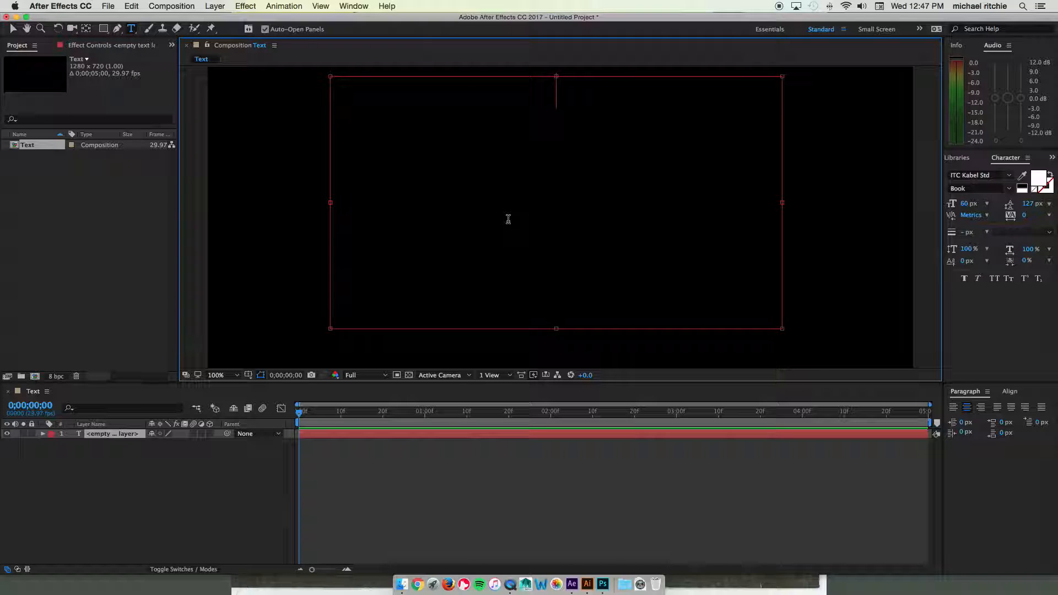
# Enter the sentence "The quick brown fox jumps over the lazy dog." in the text box.
pyautogui.write('The quick ')
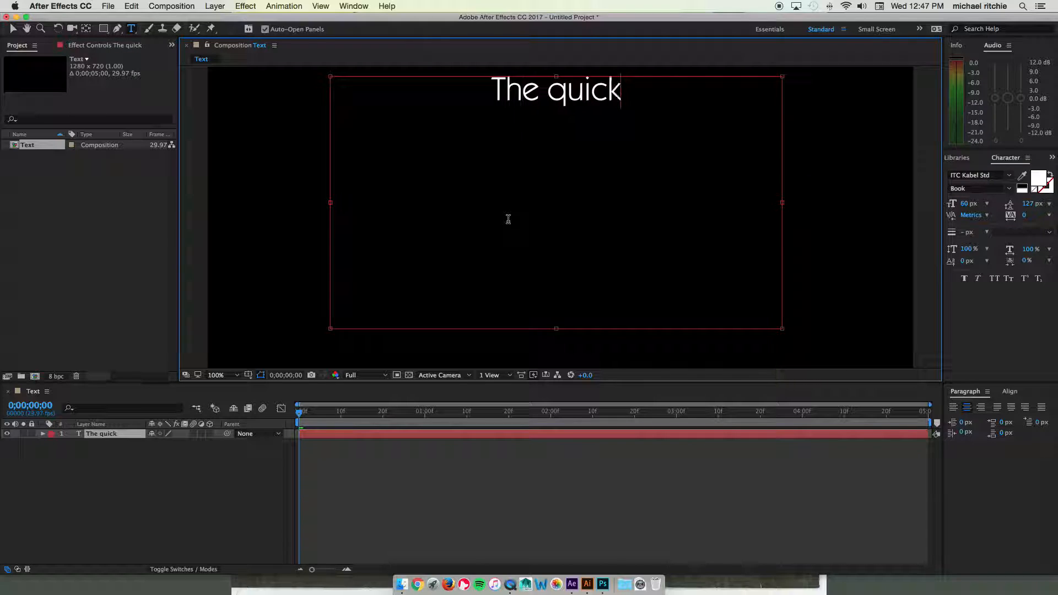
pyautogui.write('bronw')
pyautogui.press('BackSpace')
pyautogui.press('BackSpace')
pyautogui.write('wn fox jumps ')
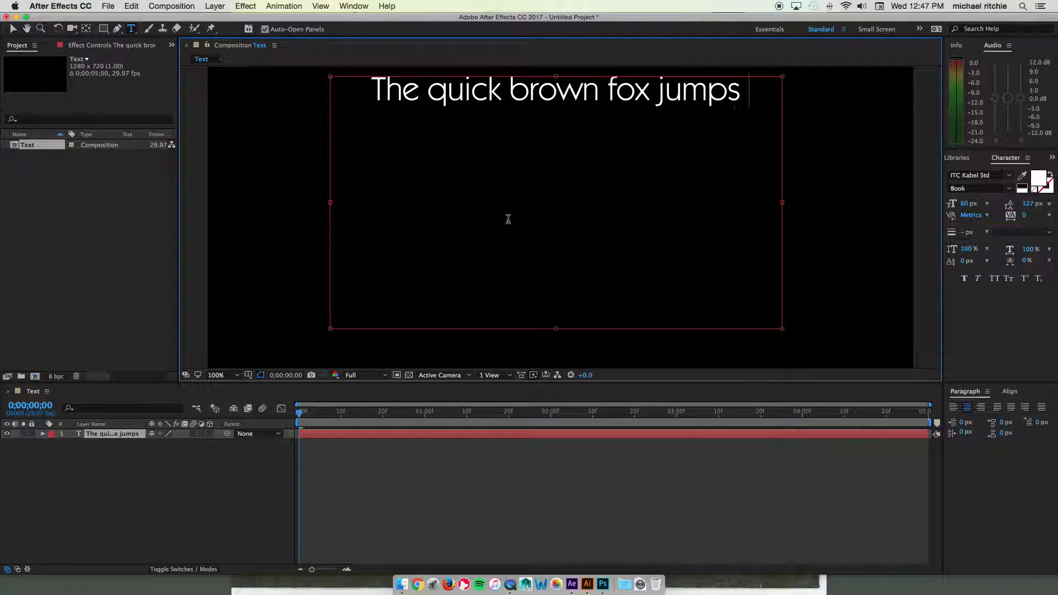
pyautogui.write('over the la')
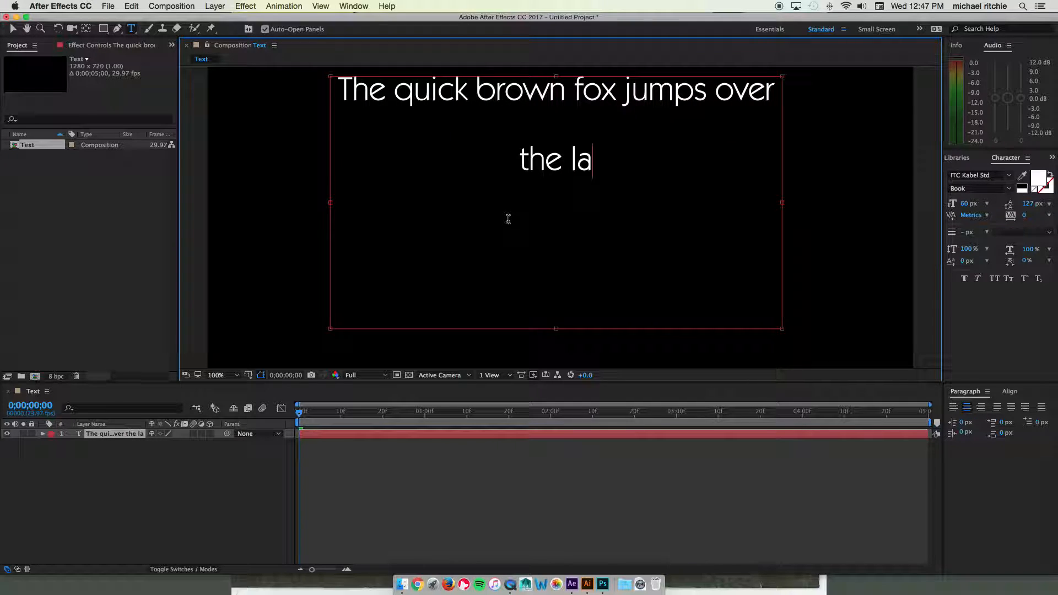
pyautogui.write('zy dog')
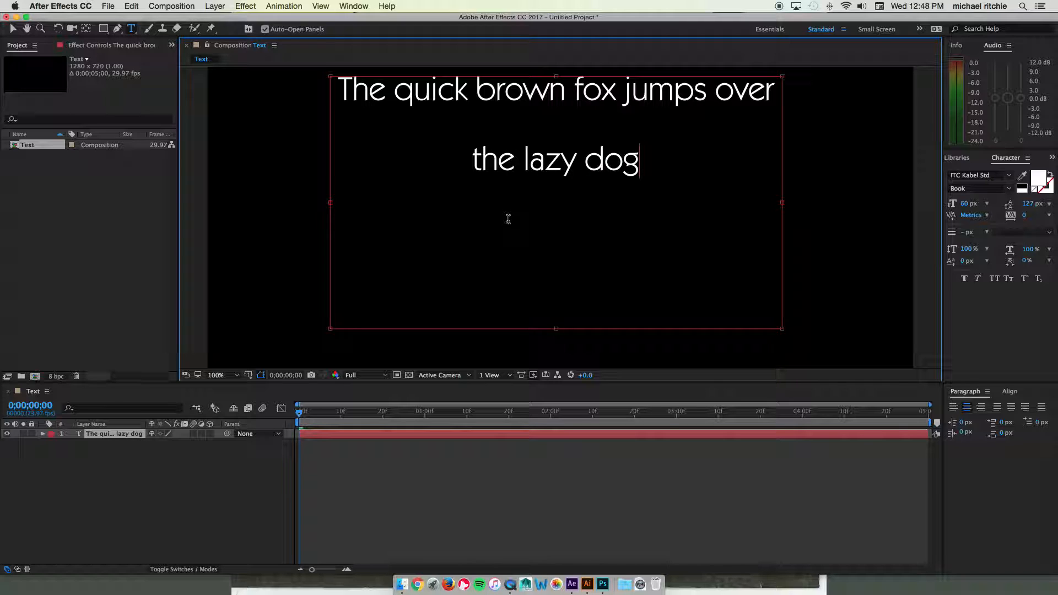
pyautogui.write('.')
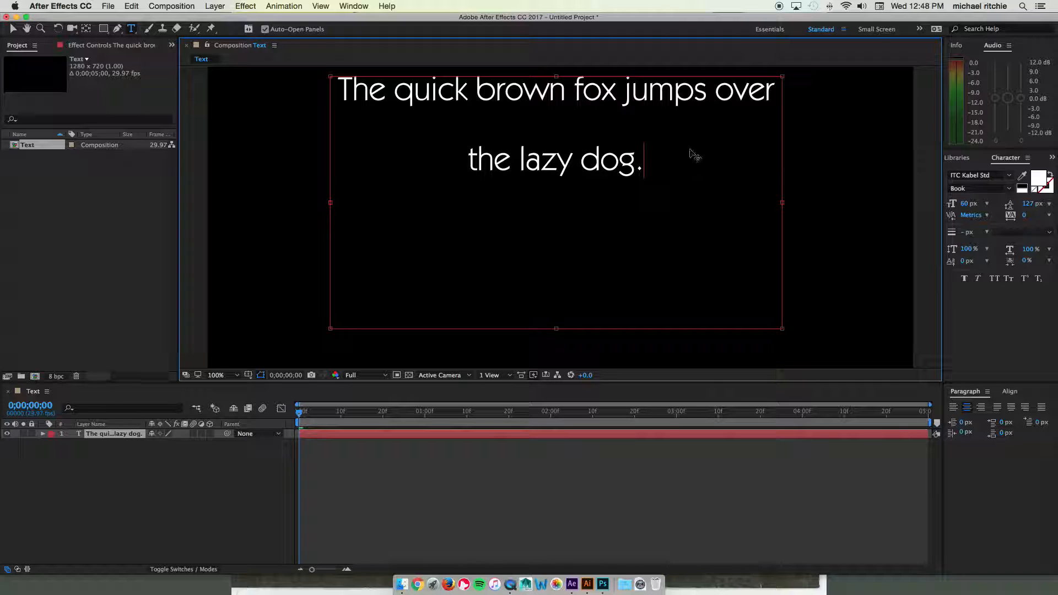
# Enlarge the font size of the whole text layer to 111 px and return to the Selection tool.
pyautogui.moveTo(965, 203); pyautogui.dragTo(977, 206)
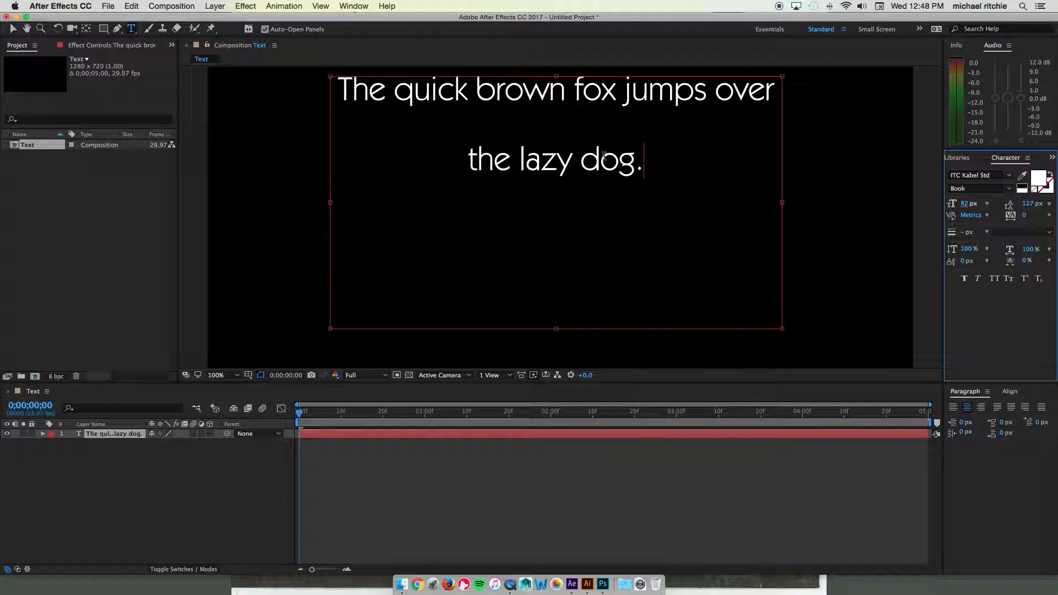
pyautogui.moveTo(653, 165); pyautogui.dragTo(331, 83)
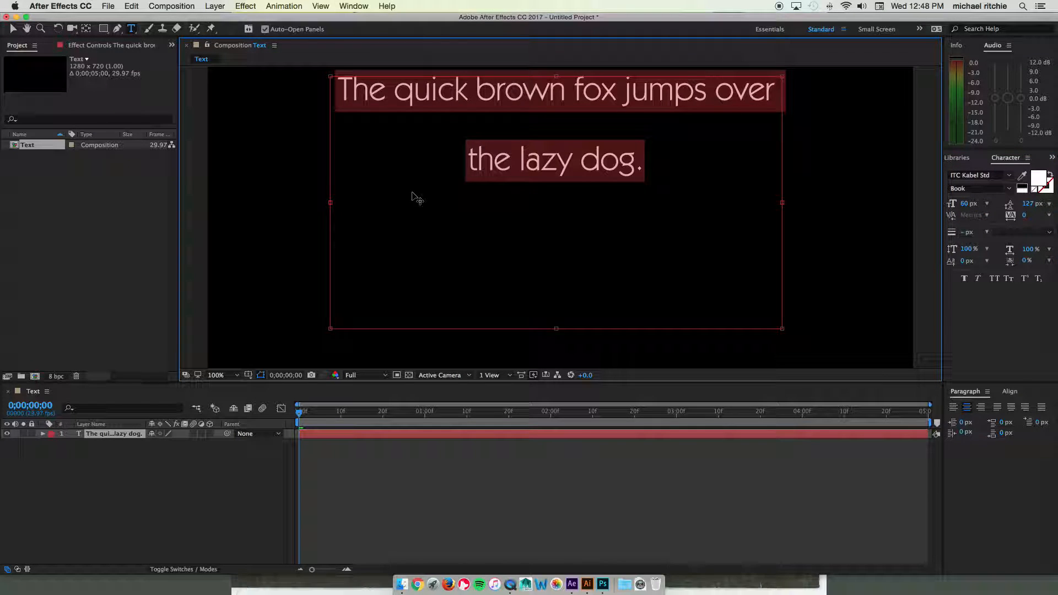
pyautogui.click(127, 434)
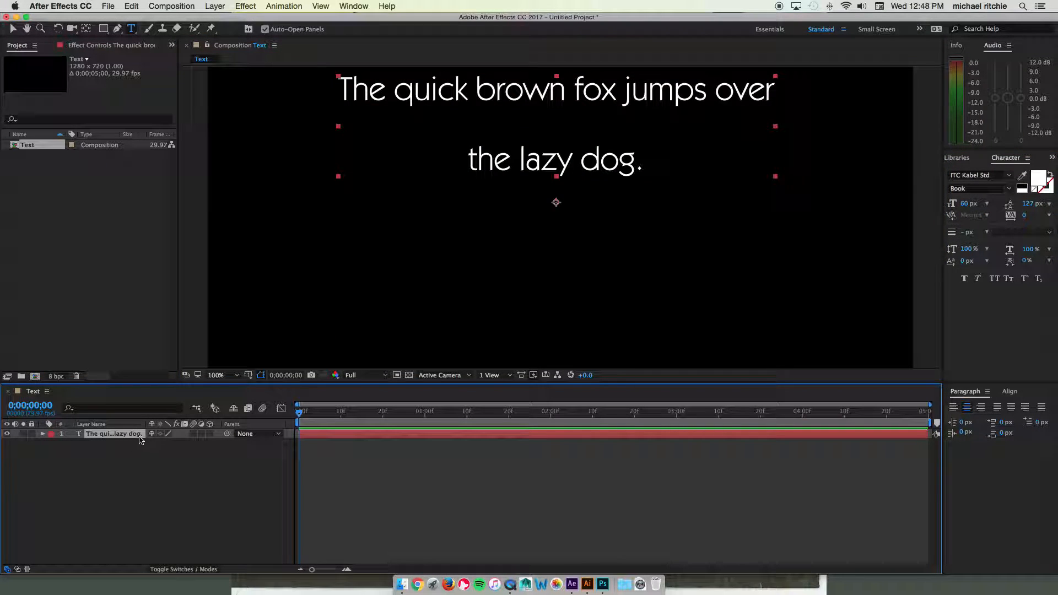
pyautogui.click(970, 203)
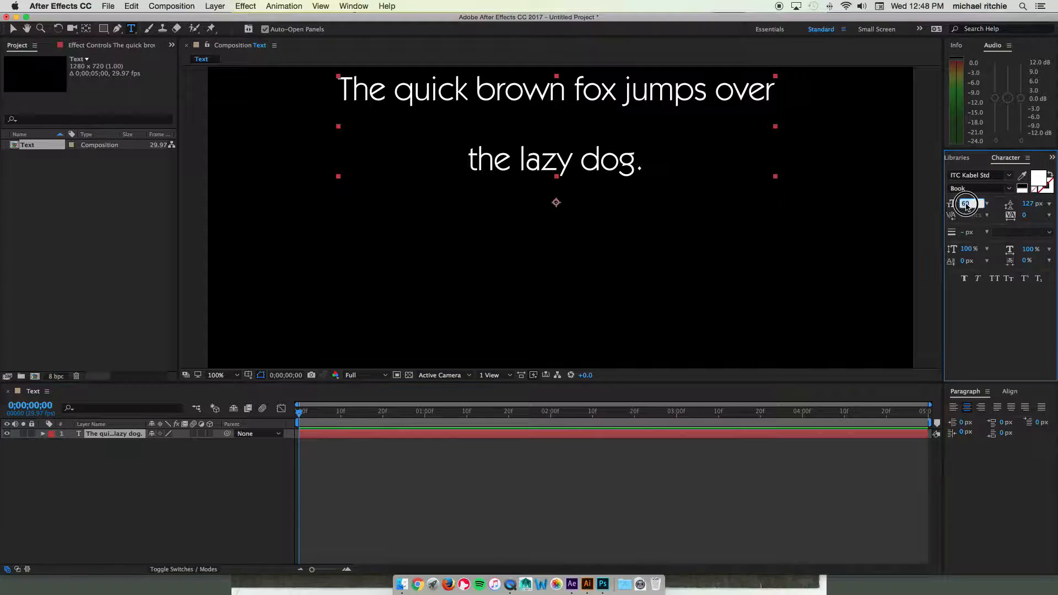
pyautogui.write('70')
pyautogui.press('Return')
pyautogui.moveTo(976, 207); pyautogui.dragTo(999, 210)
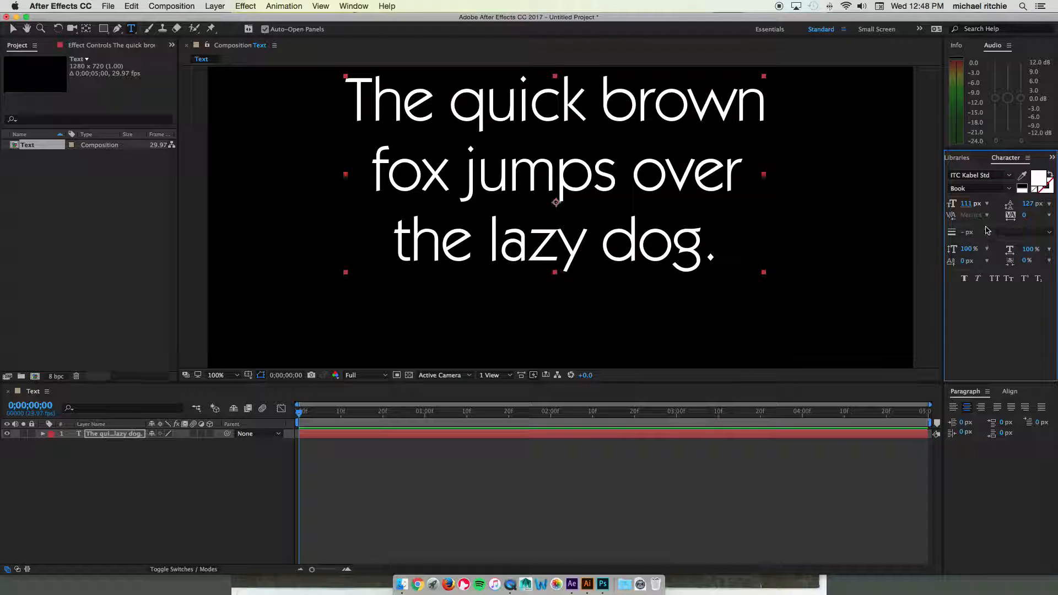
pyautogui.click(13, 28)
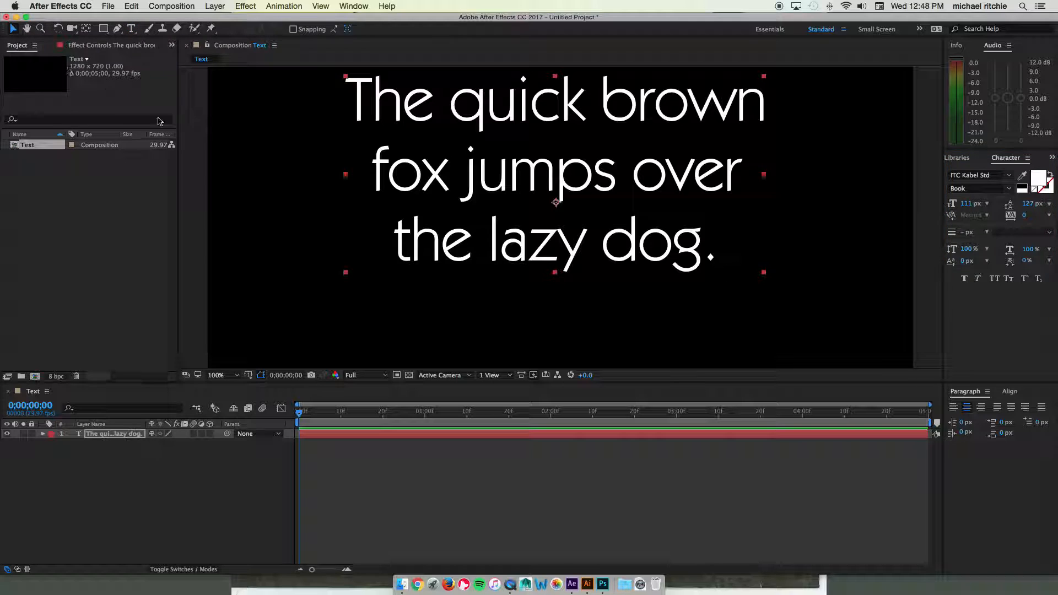
# Add a Rotation text animator to the sentence layer, with the whole composition fitted in view.
pyautogui.click(219, 375)
pyautogui.click(226, 396)
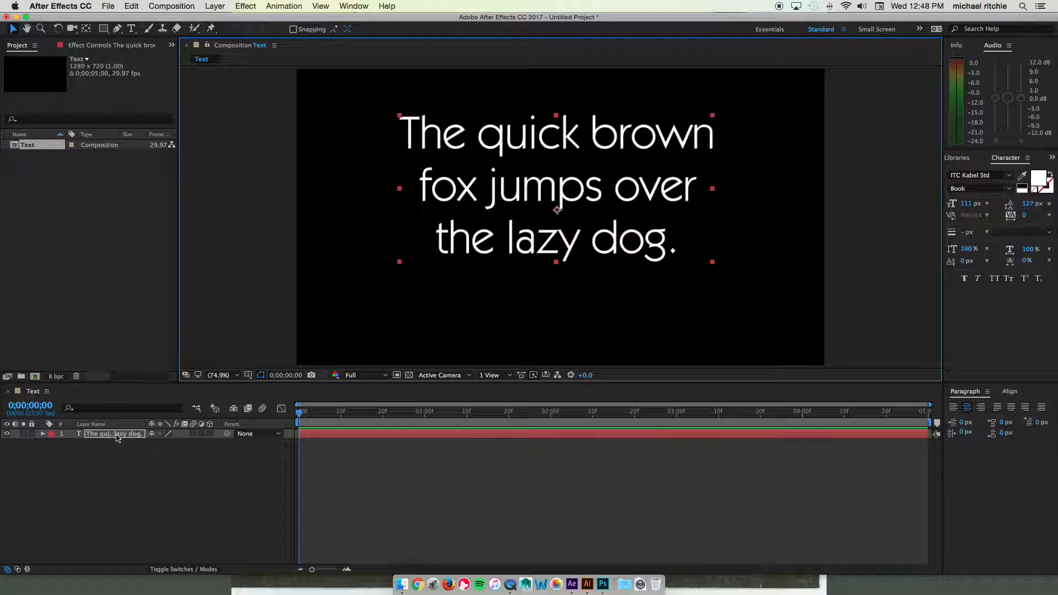
pyautogui.click(44, 435)
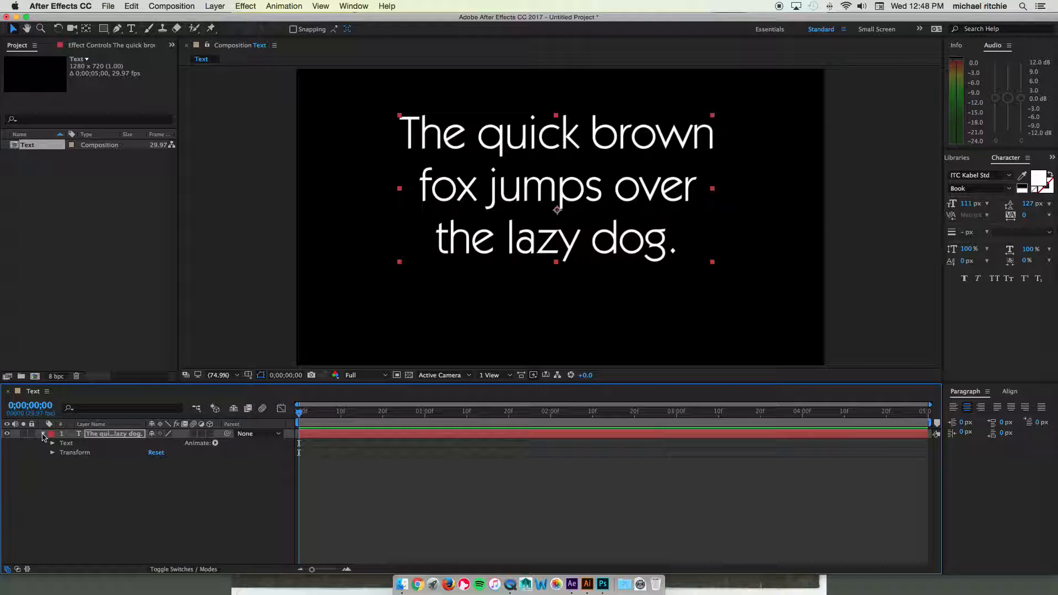
pyautogui.click(216, 444)
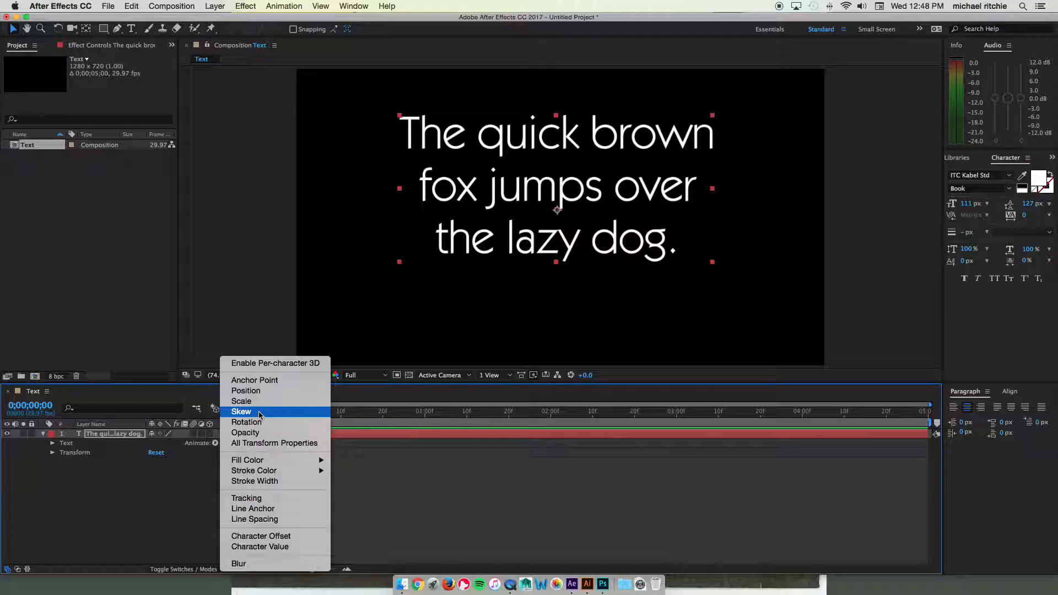
pyautogui.moveTo(301, 462)
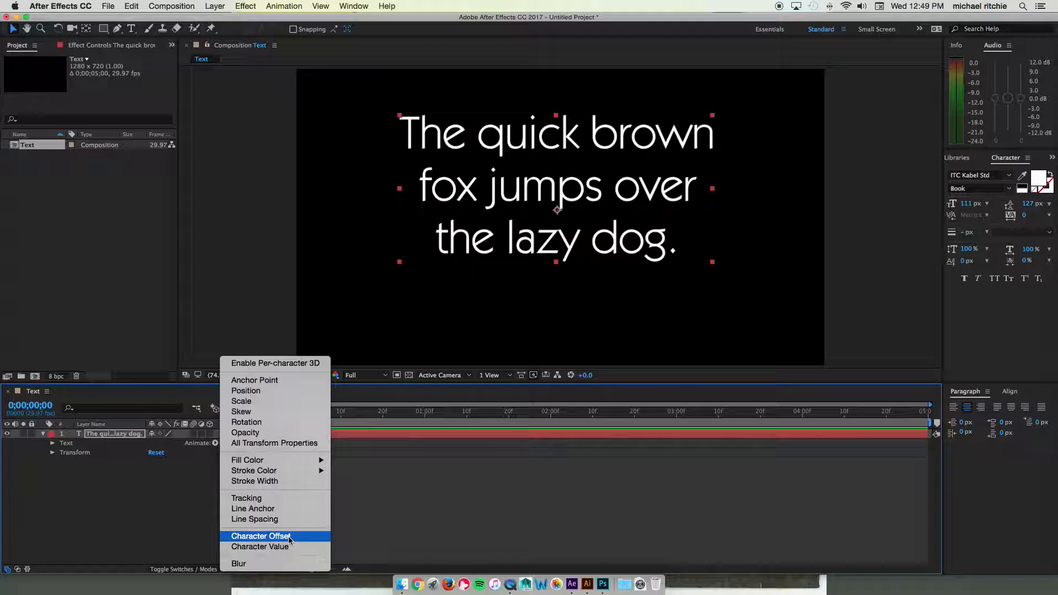
pyautogui.click(273, 422)
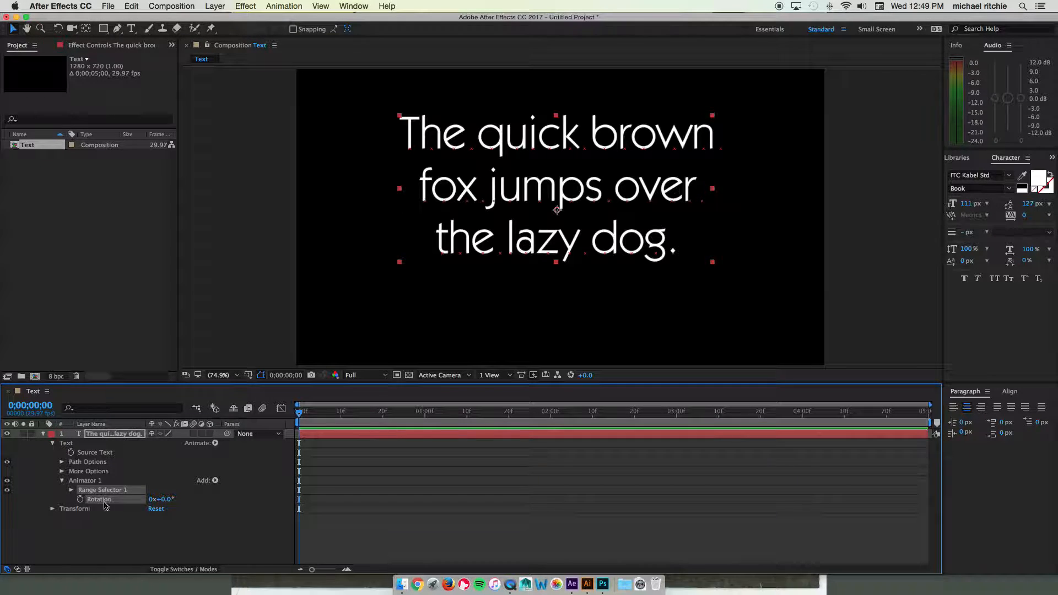
# Try rotating the individual characters to -23° with the animator and reset the rotation to 0°.
pyautogui.moveTo(165, 501)
pyautogui.mouseDown()
pyautogui.moveTo(191, 503)
pyautogui.moveTo(137, 501)
pyautogui.moveTo(185, 508)
pyautogui.moveTo(155, 505)
pyautogui.mouseUp()
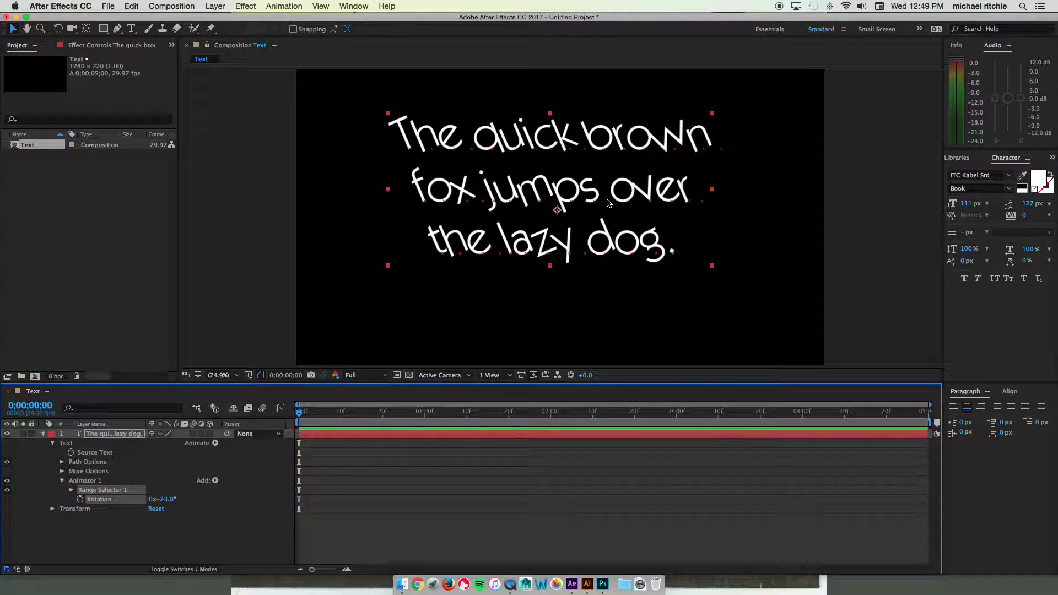
pyautogui.click(163, 500)
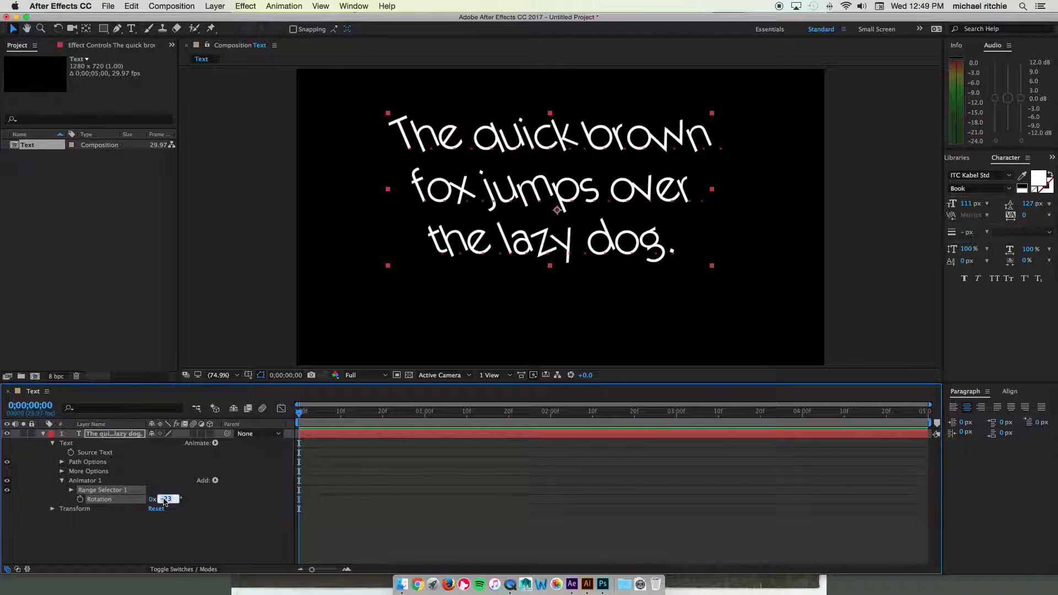
pyautogui.press('Return')
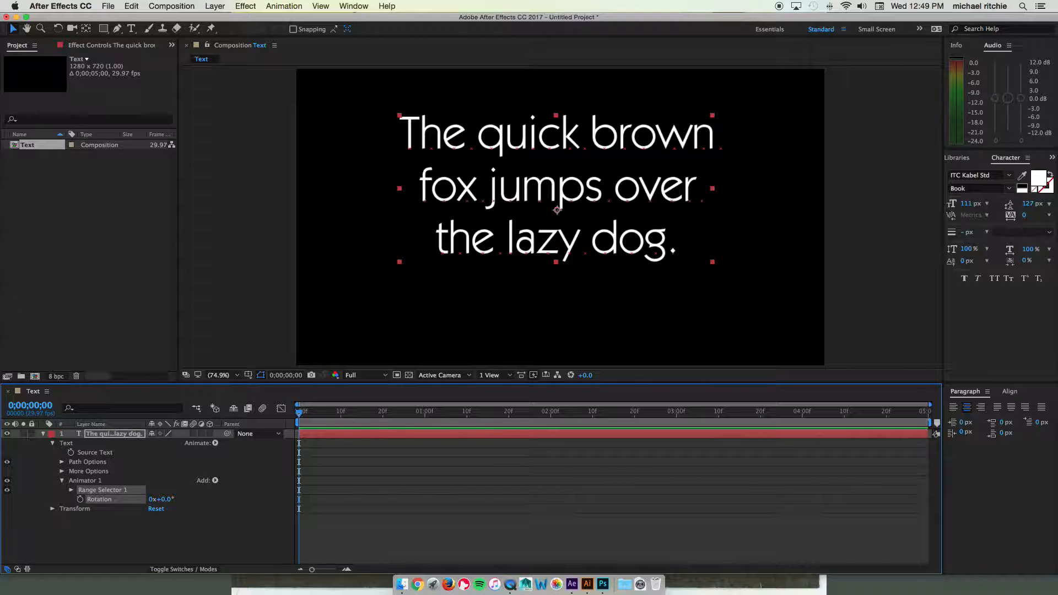
# Expand the text's More Options, set Anchor Point Grouping to Word, and try a 22° rotation before undoing it.
pyautogui.click(61, 473)
pyautogui.click(108, 483)
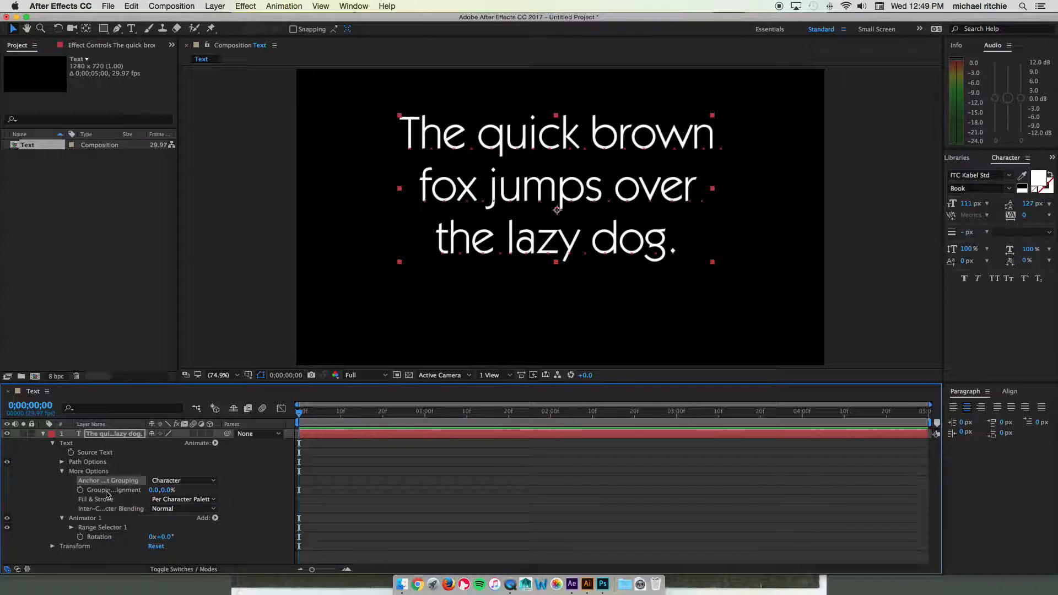
pyautogui.click(109, 490)
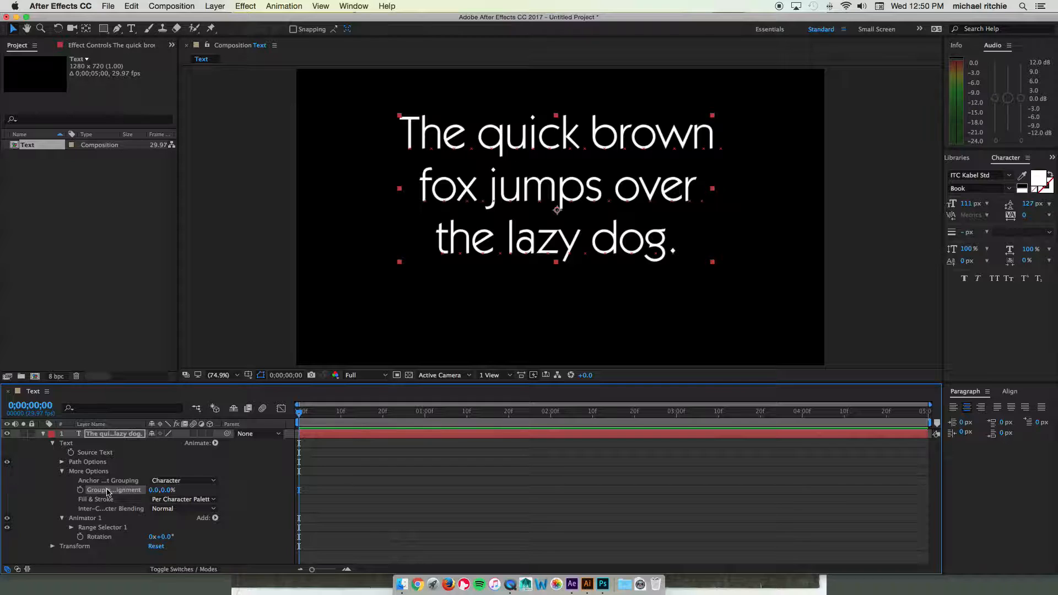
pyautogui.click(123, 482)
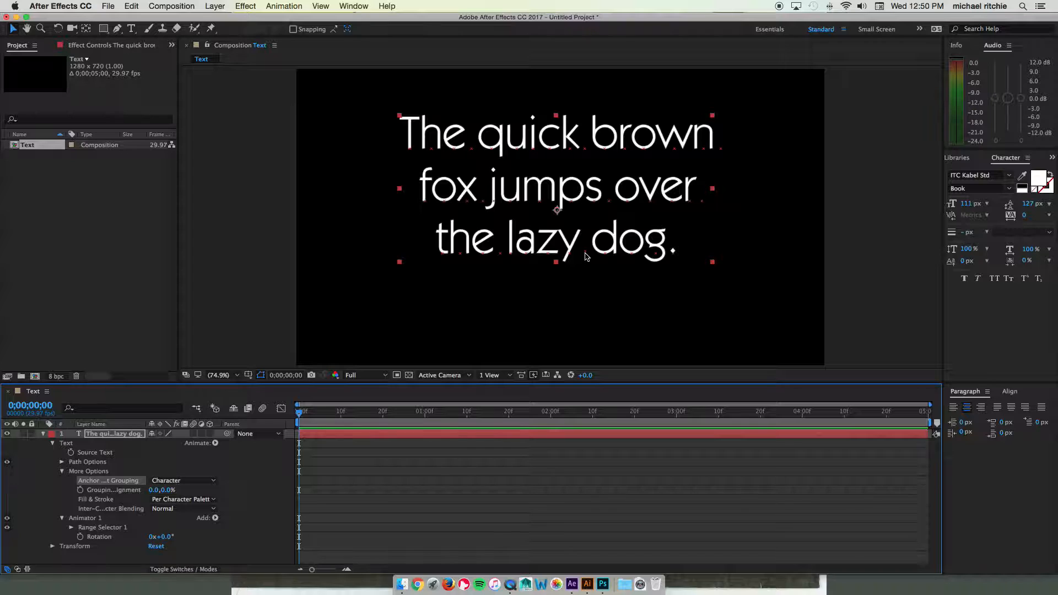
pyautogui.click(201, 481)
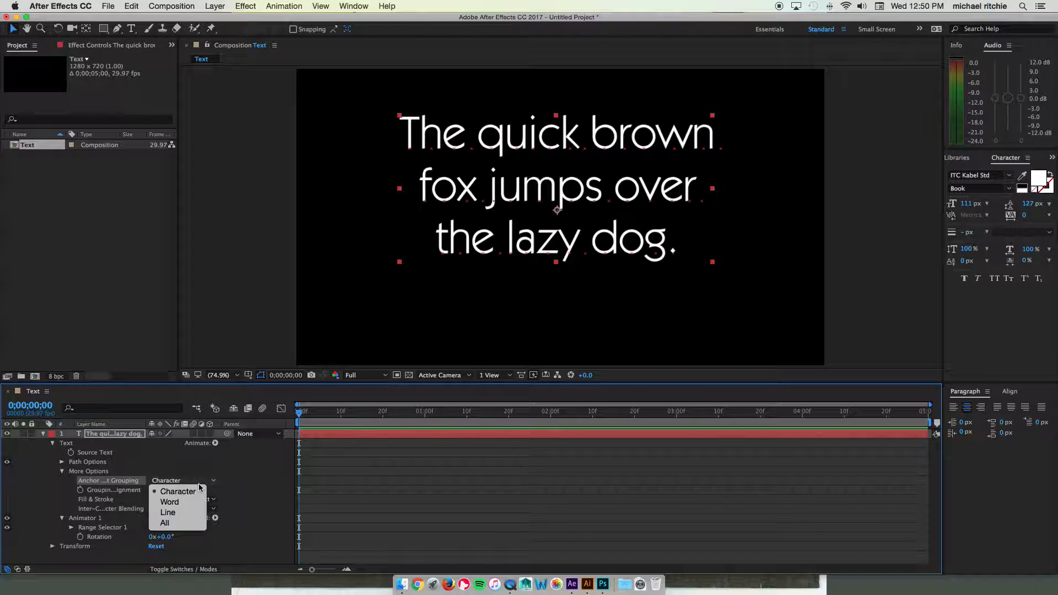
pyautogui.click(190, 505)
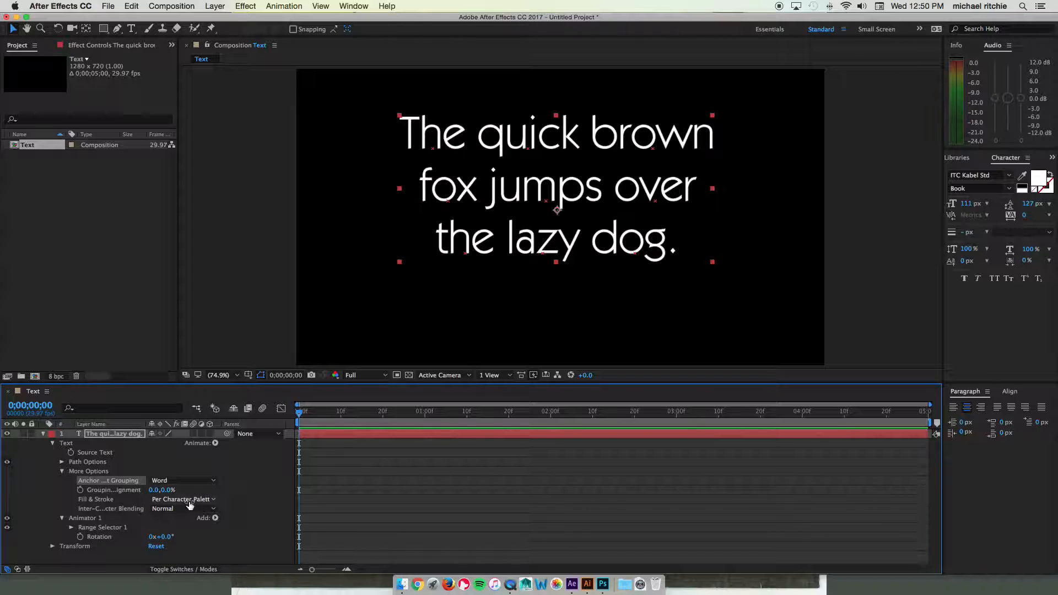
pyautogui.moveTo(154, 537); pyautogui.dragTo(178, 539)
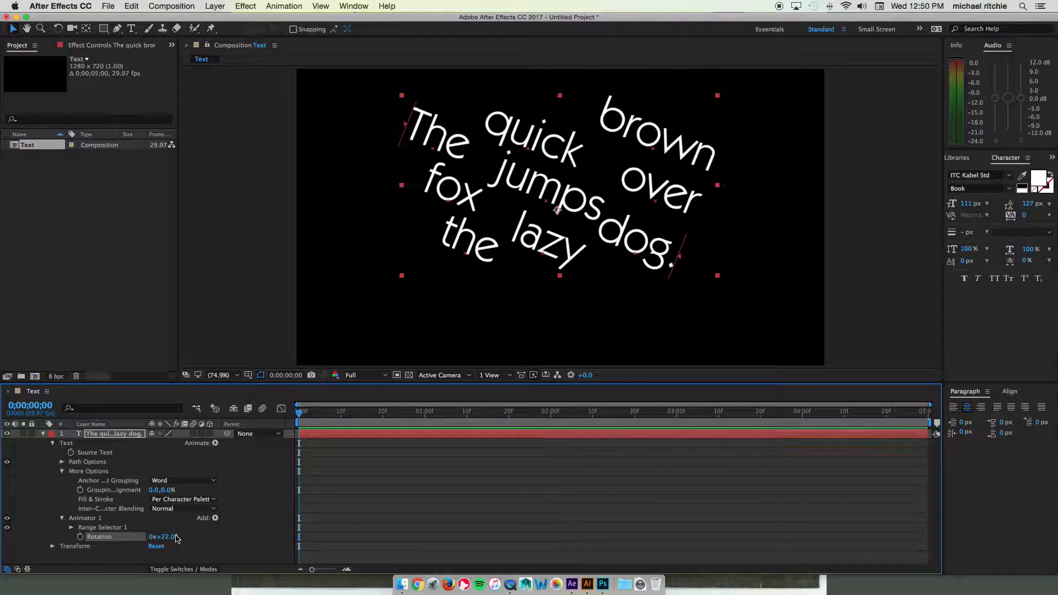
pyautogui.press('super+z')
# Set Anchor Point Grouping to Line and try a negative animator rotation on the lines before undoing it.
pyautogui.click(198, 480)
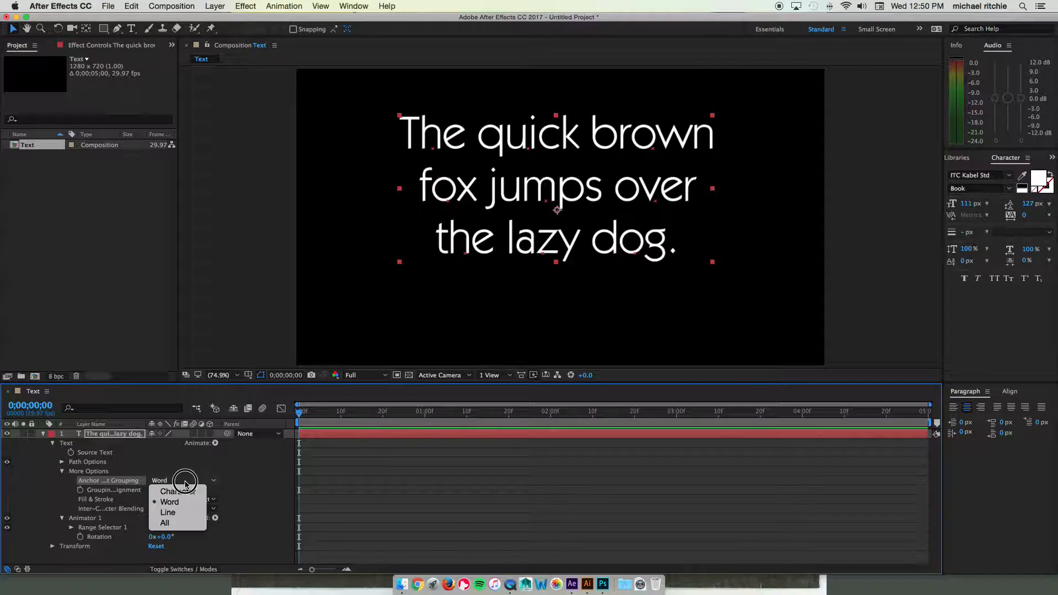
pyautogui.click(177, 514)
pyautogui.moveTo(164, 537); pyautogui.dragTo(130, 535)
pyautogui.press('super+z')
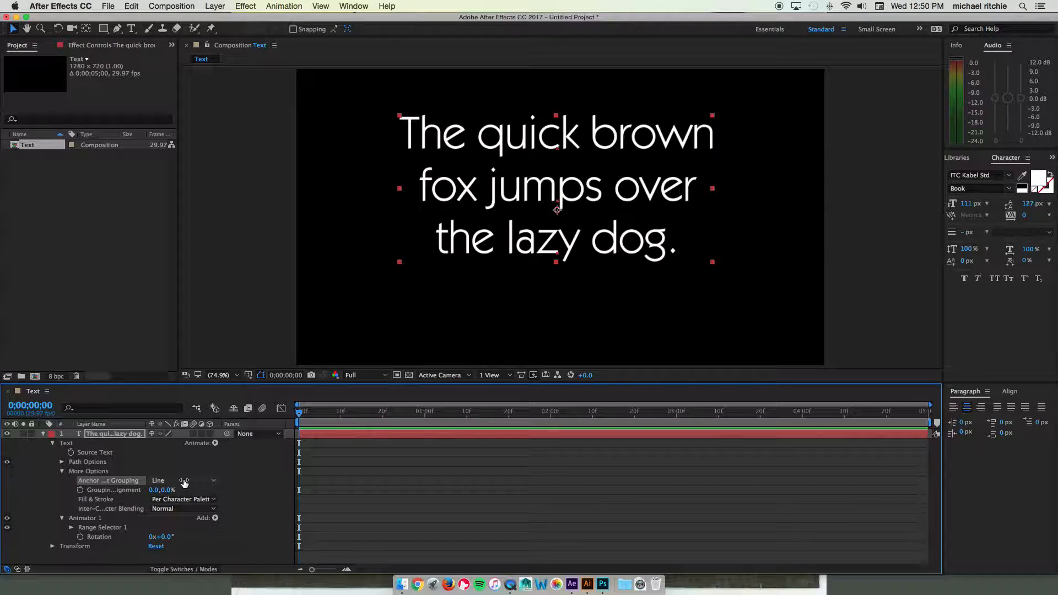
# Set Anchor Point Grouping back to Character and select the Grouping Alignment property.
pyautogui.click(182, 480)
pyautogui.click(182, 492)
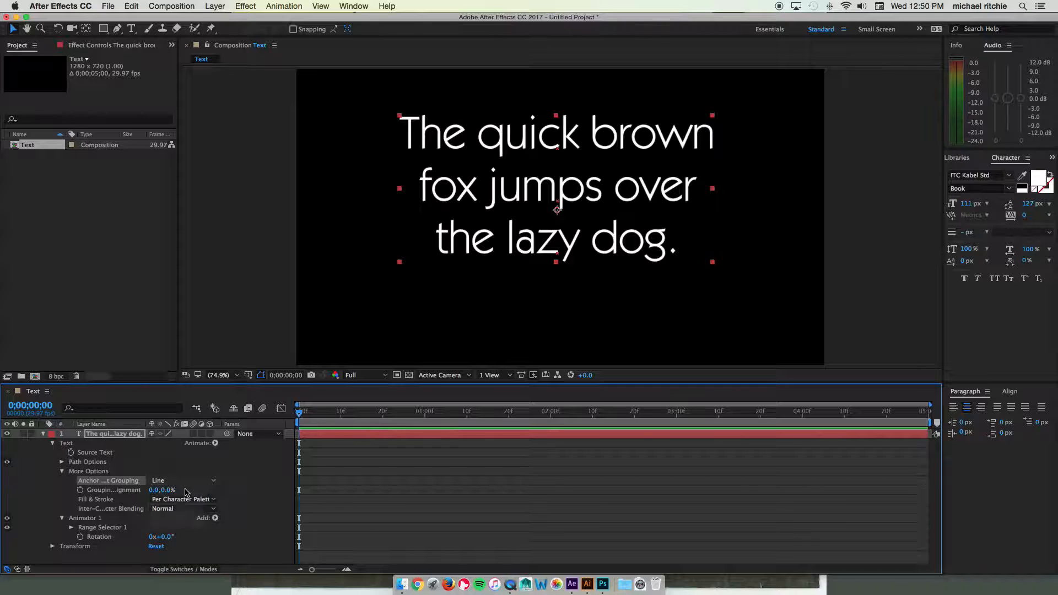
pyautogui.click(102, 491)
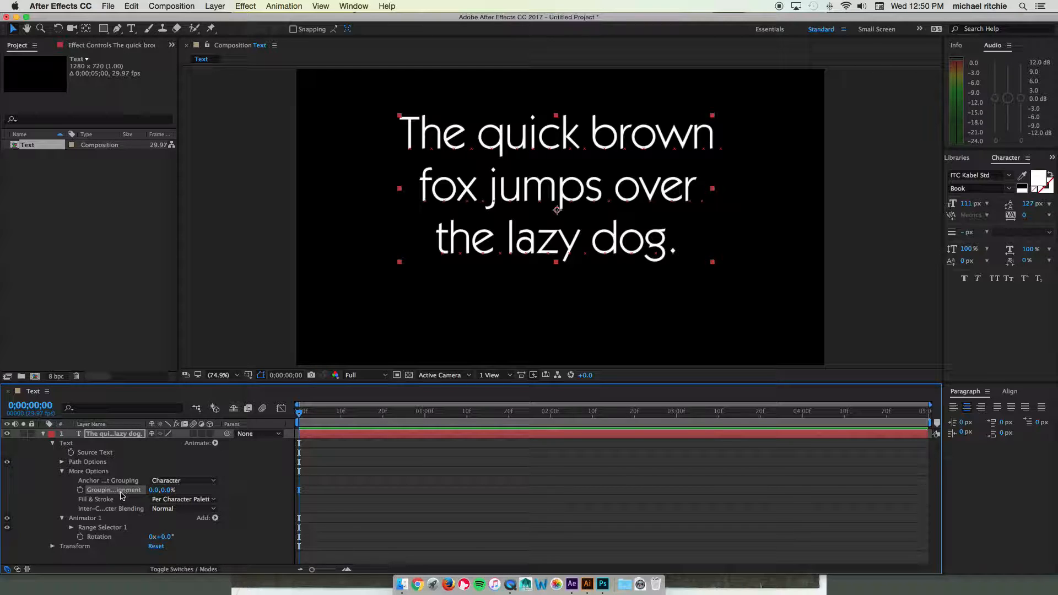
# Try a Grouping Alignment of -121.0, -33.0% with a -51° animator rotation, and reset the rotation to 0°.
pyautogui.moveTo(167, 490); pyautogui.dragTo(160, 493)
pyautogui.moveTo(148, 491); pyautogui.dragTo(84, 495)
pyautogui.moveTo(161, 537); pyautogui.dragTo(244, 536)
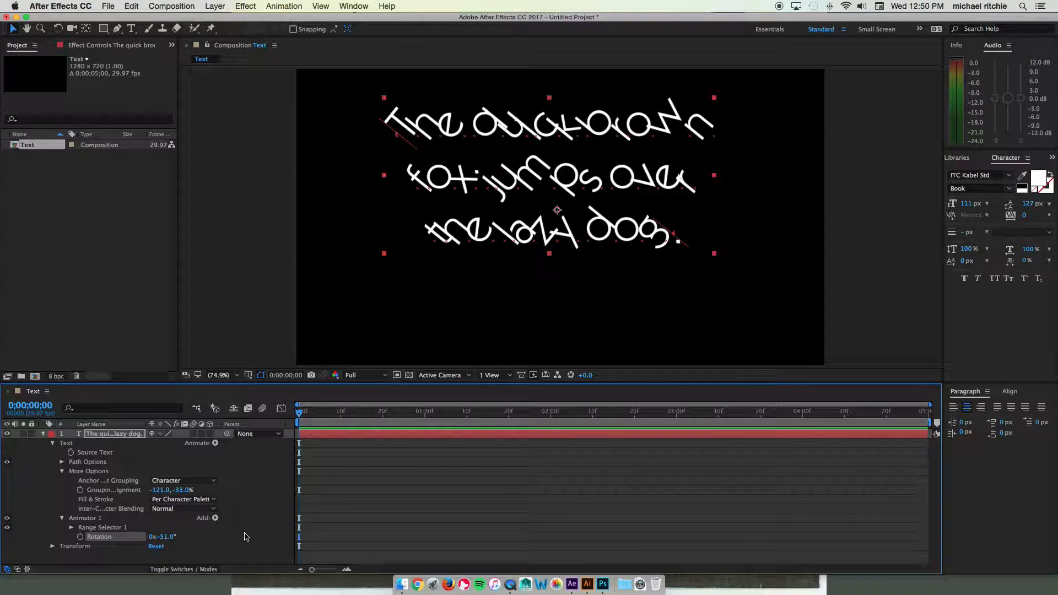
pyautogui.click(149, 537)
pyautogui.write('0')
pyautogui.press('Return')
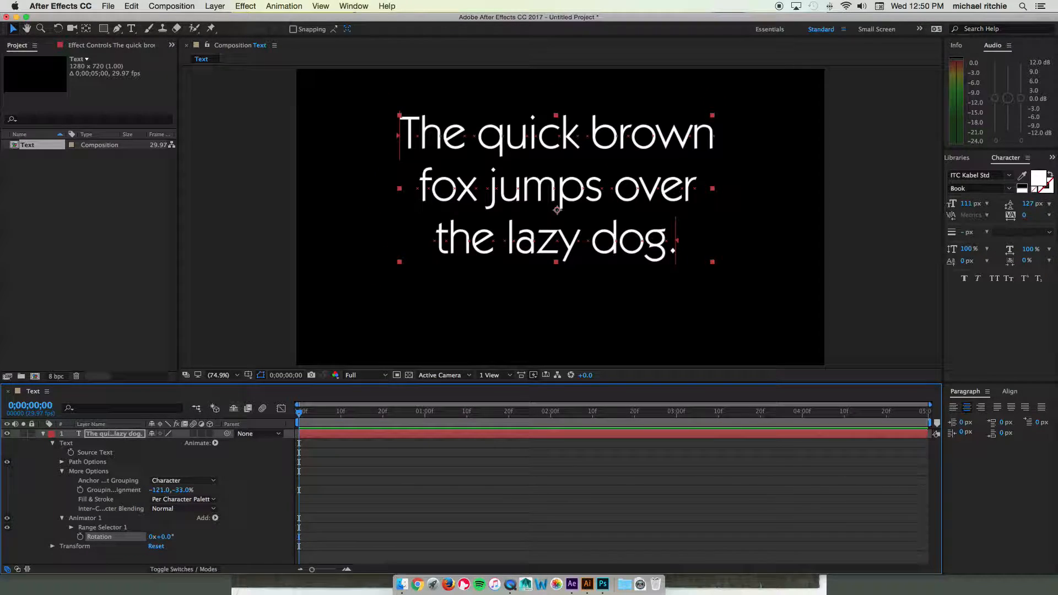
# Set the text's Grouping Alignment to 0.0 horizontally and -94.0% vertically.
pyautogui.click(103, 490)
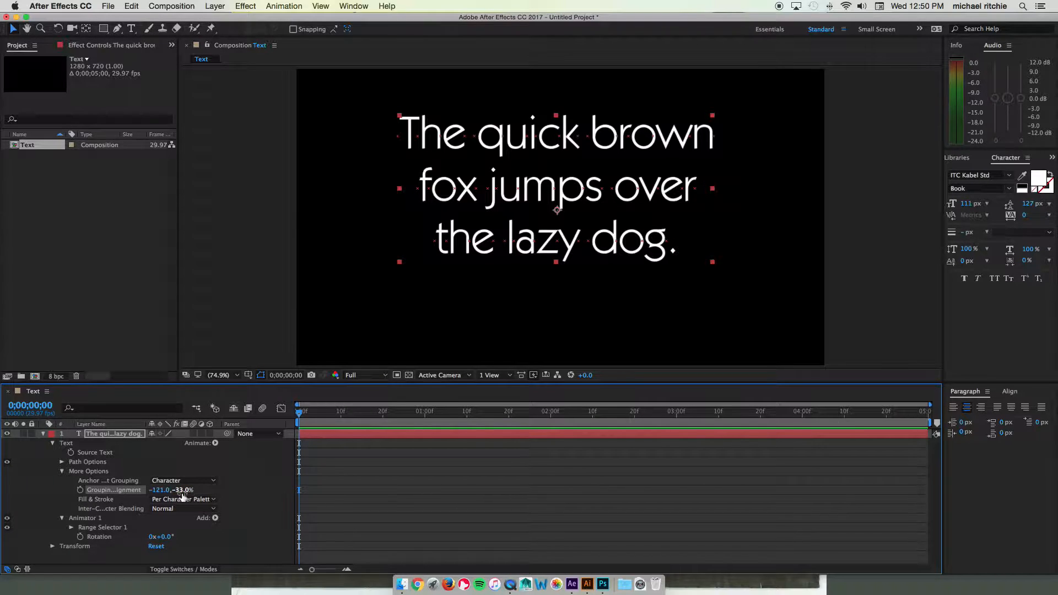
pyautogui.click(160, 491)
pyautogui.write('0')
pyautogui.press('Return')
pyautogui.moveTo(170, 490); pyautogui.dragTo(137, 491)
# Try a 13° animator rotation with the raised anchor points and set the rotation back to 0°.
pyautogui.moveTo(166, 539)
pyautogui.mouseDown()
pyautogui.moveTo(200, 532)
pyautogui.moveTo(145, 539)
pyautogui.moveTo(208, 536)
pyautogui.moveTo(144, 537)
pyautogui.mouseUp()
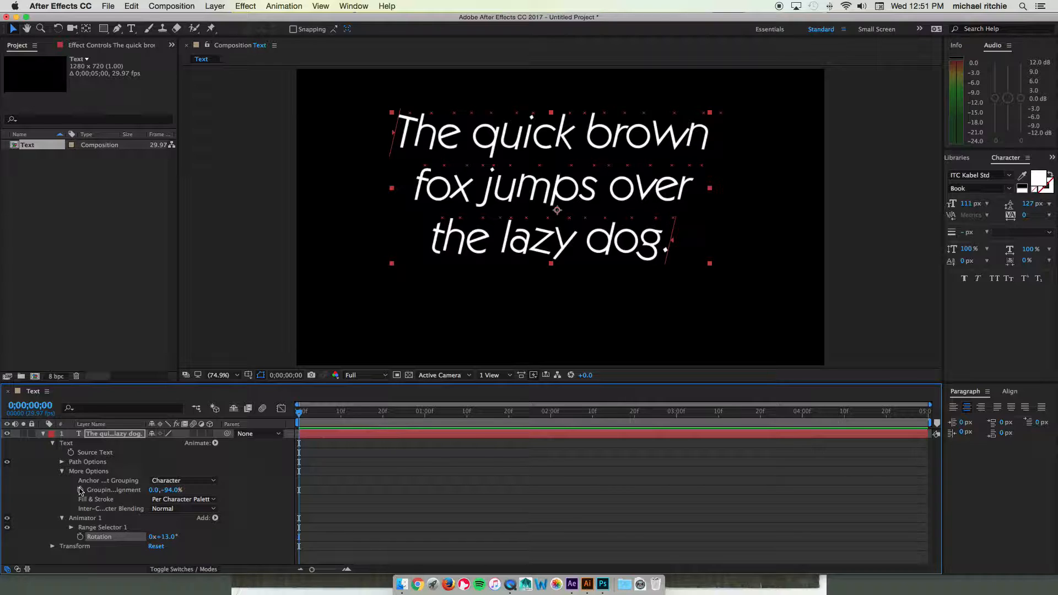
pyautogui.click(169, 538)
pyautogui.write('0')
pyautogui.press('Return')
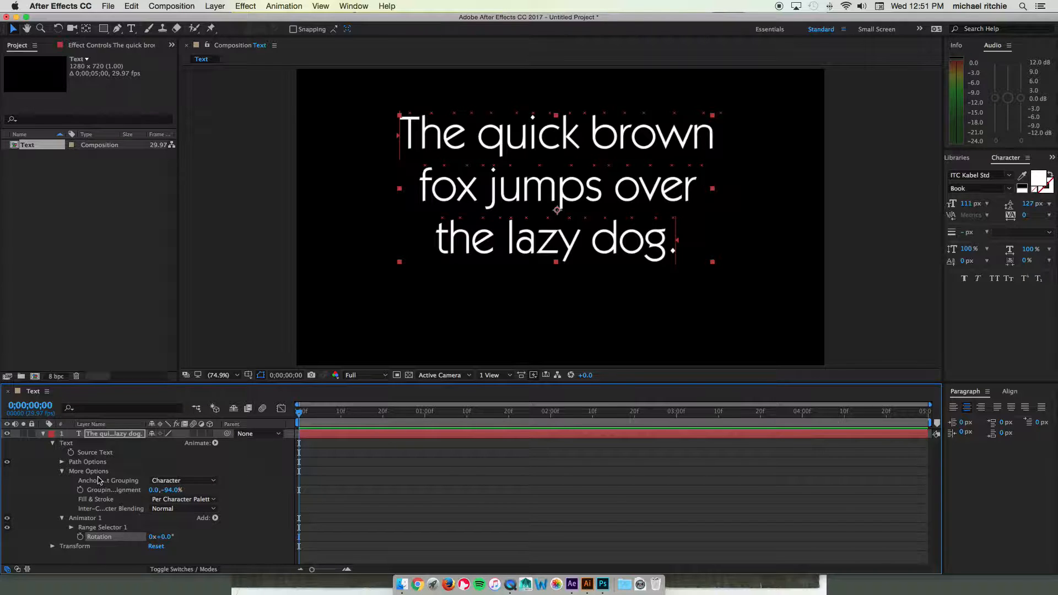
# Collapse the text's More Options, try a slight negative animator rotation, and reset the Rotation property.
pyautogui.click(62, 472)
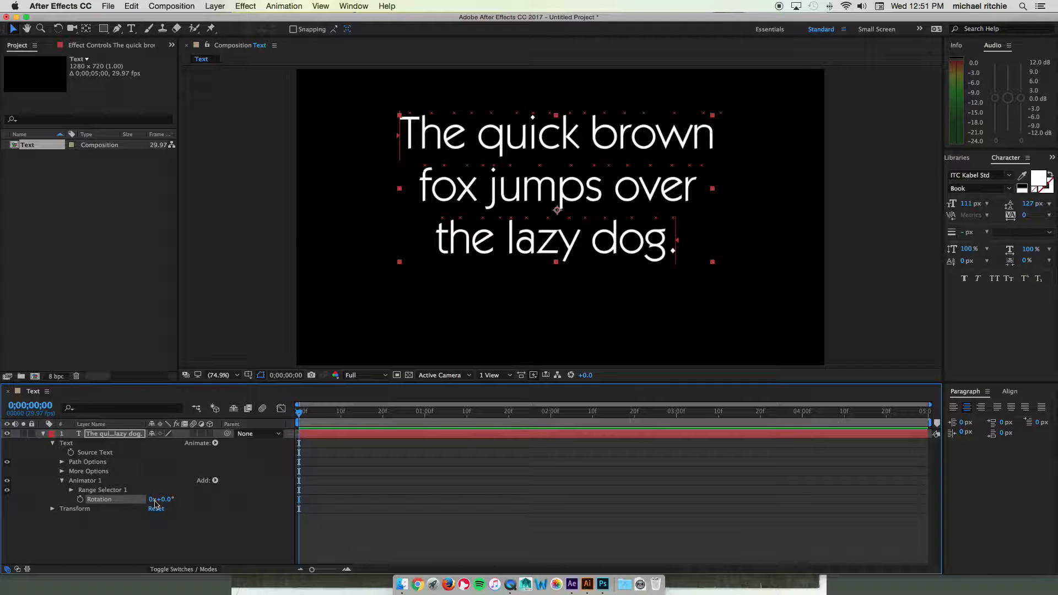
pyautogui.moveTo(169, 503)
pyautogui.mouseDown()
pyautogui.moveTo(157, 501)
pyautogui.moveTo(200, 490)
pyautogui.moveTo(161, 501)
pyautogui.mouseUp()
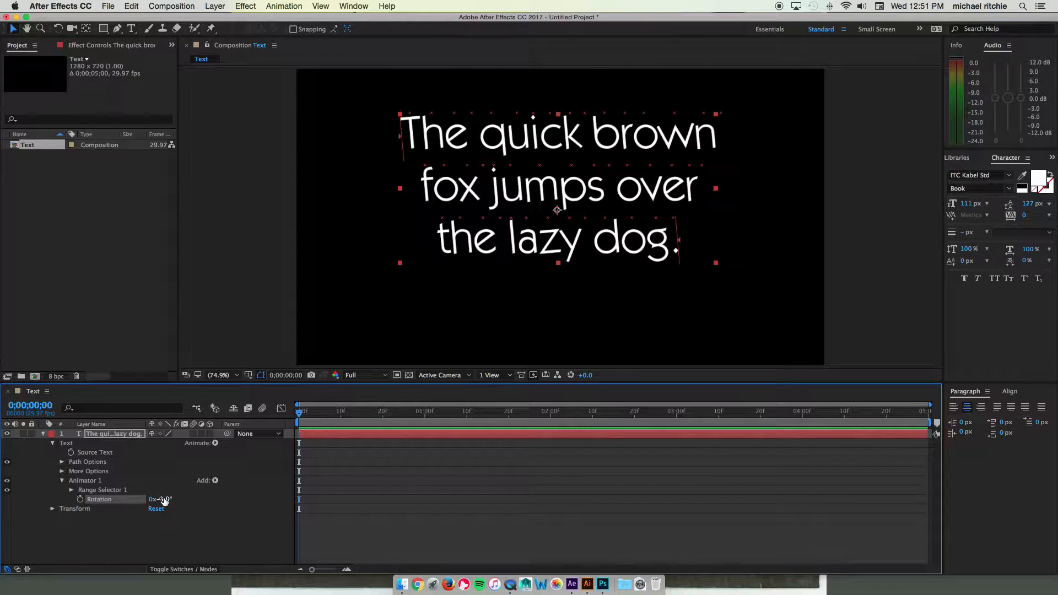
pyautogui.rightClick(91, 500)
pyautogui.click(110, 539)
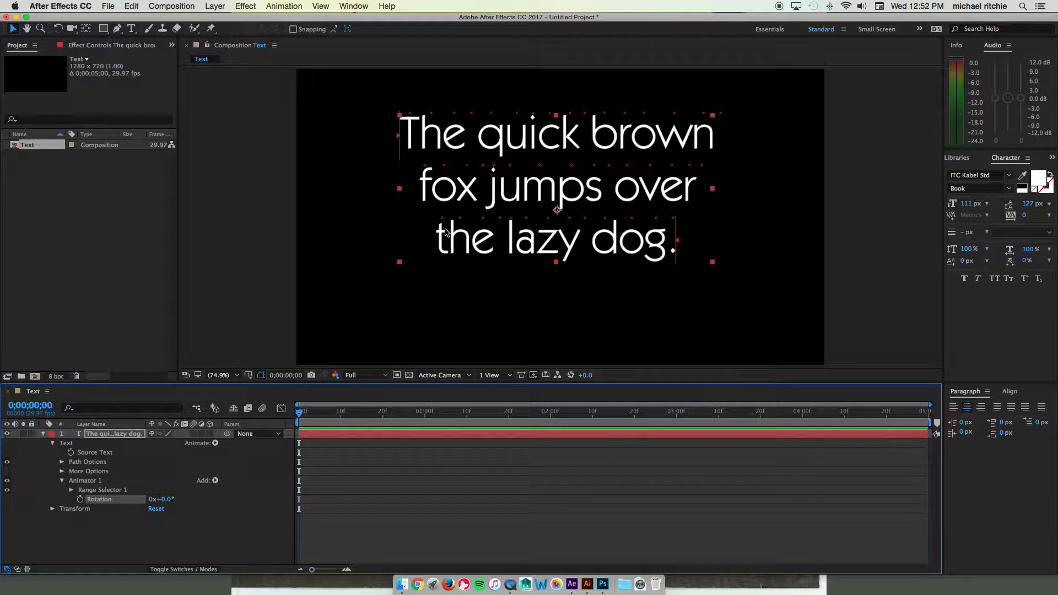
# Set the Rotation of Animator 1 to -90°.
pyautogui.click(166, 499)
pyautogui.write('-90')
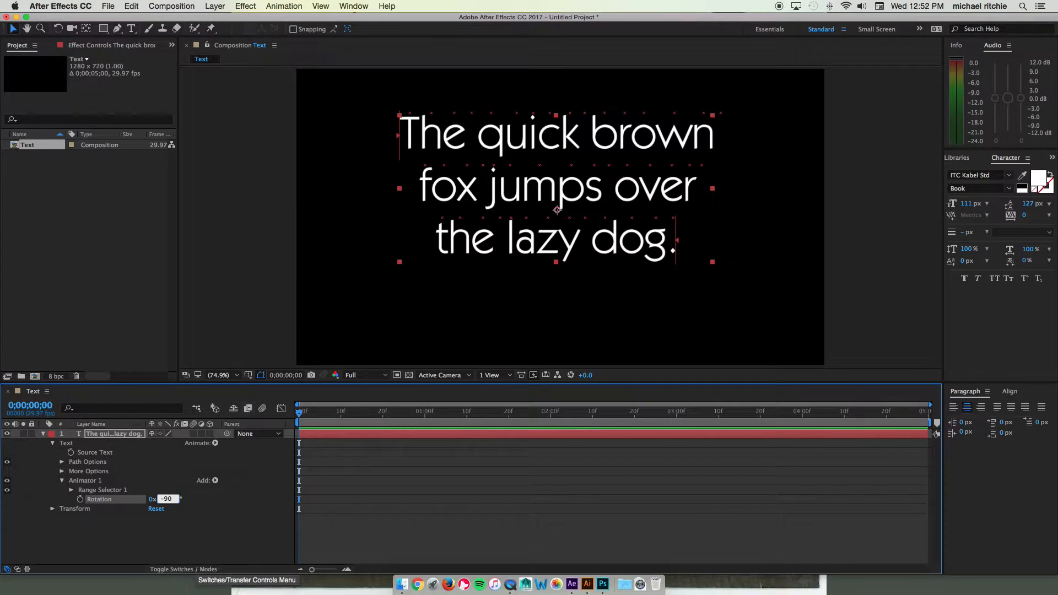
pyautogui.press('Return')
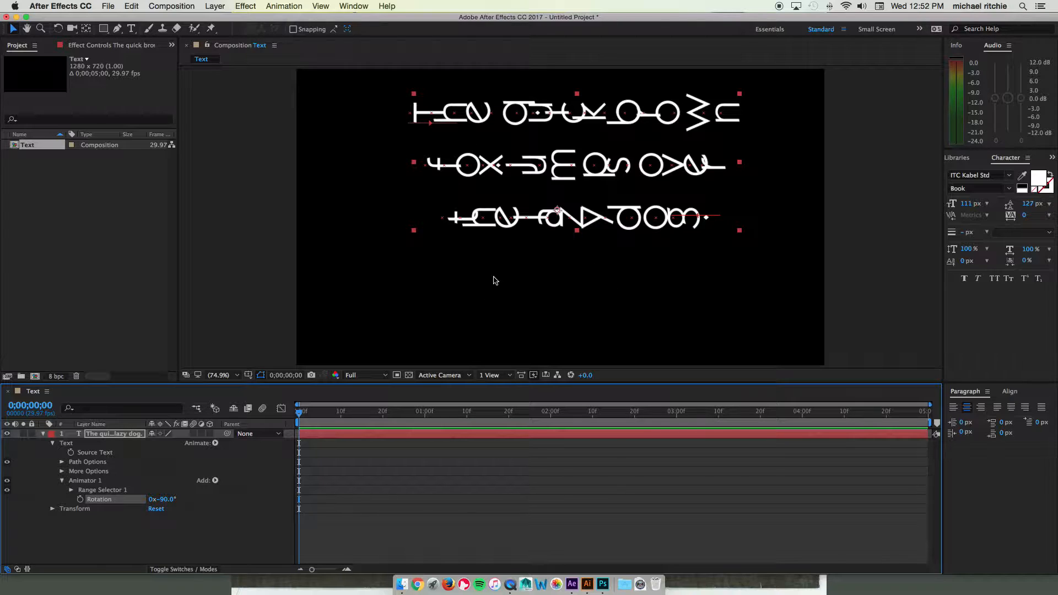
# Expand Range Selector 1 and examine its Start, End and Offset properties.
pyautogui.click(71, 490)
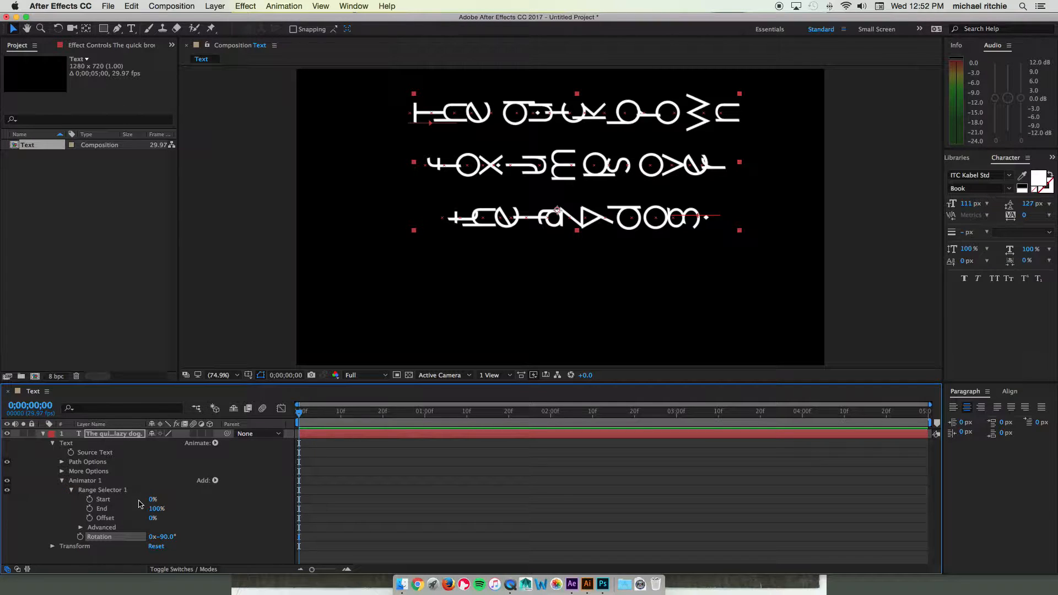
pyautogui.click(107, 500)
pyautogui.click(104, 509)
pyautogui.click(108, 518)
pyautogui.click(103, 500)
pyautogui.click(103, 509)
pyautogui.click(106, 519)
pyautogui.click(104, 499)
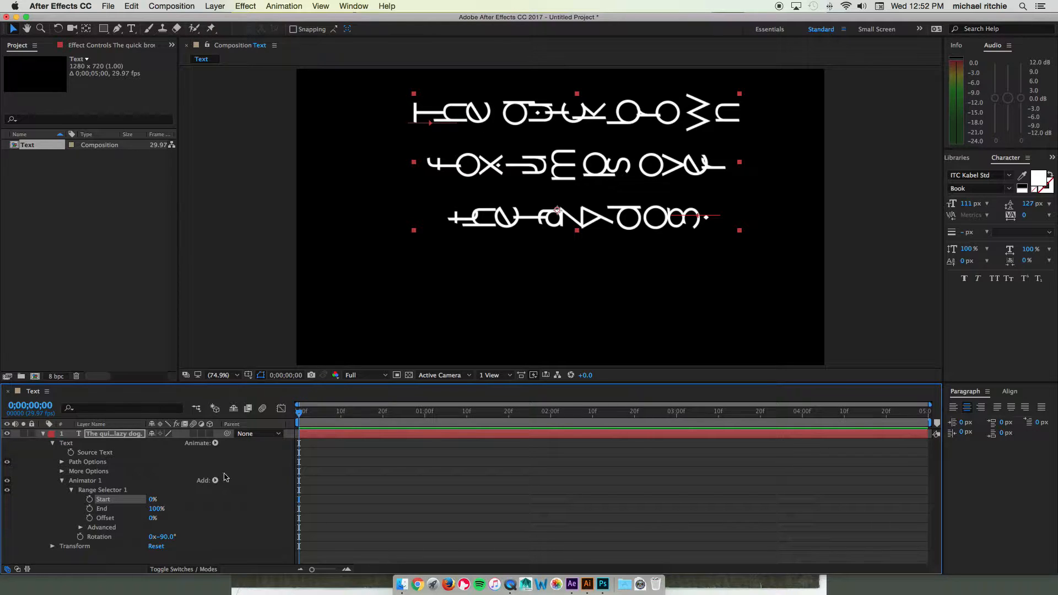
# Keyframe the range selector's Start from 0% at 0;00 to 100% at 1;00, and preview the animation from the beginning.
pyautogui.click(89, 500)
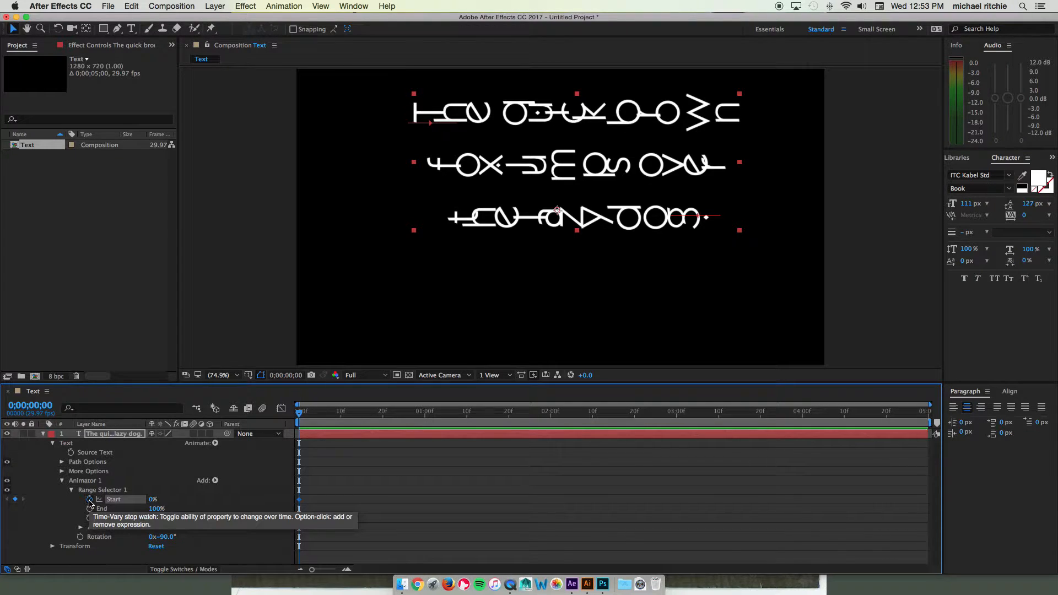
pyautogui.moveTo(299, 419); pyautogui.dragTo(426, 420)
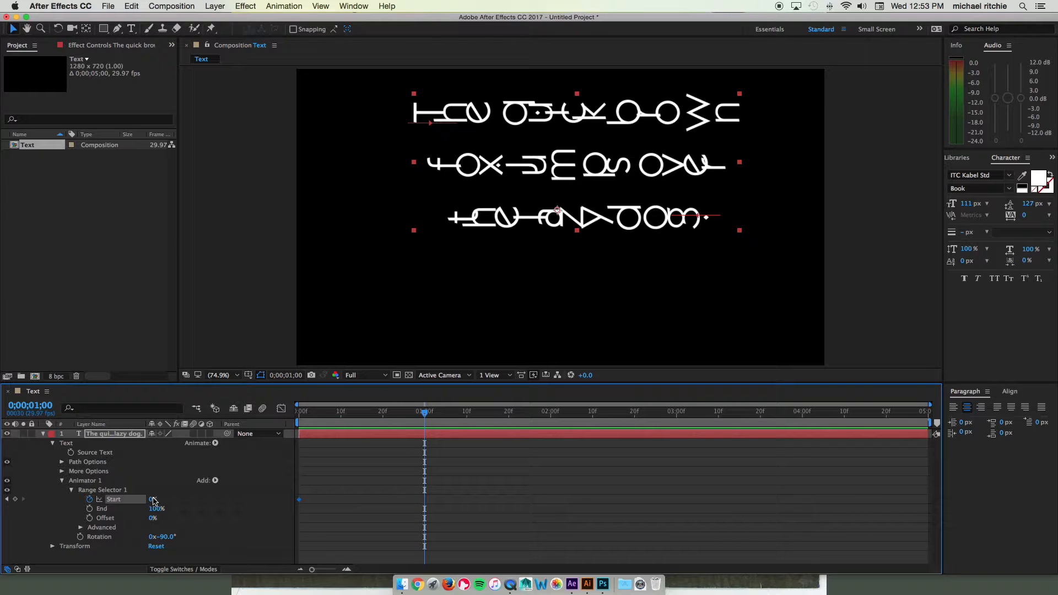
pyautogui.moveTo(151, 503); pyautogui.dragTo(210, 498)
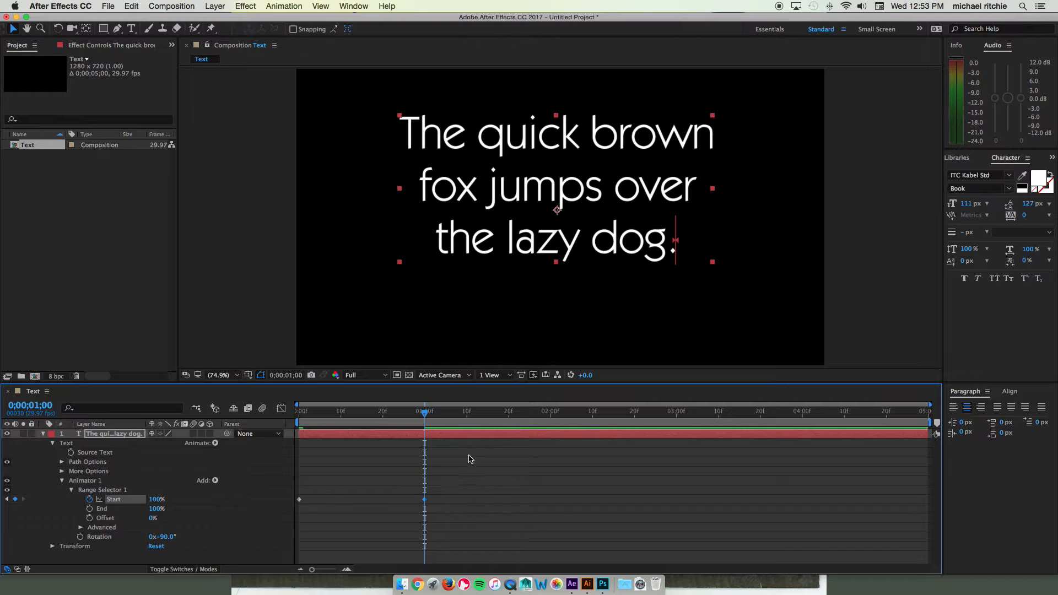
pyautogui.moveTo(424, 412); pyautogui.dragTo(292, 414)
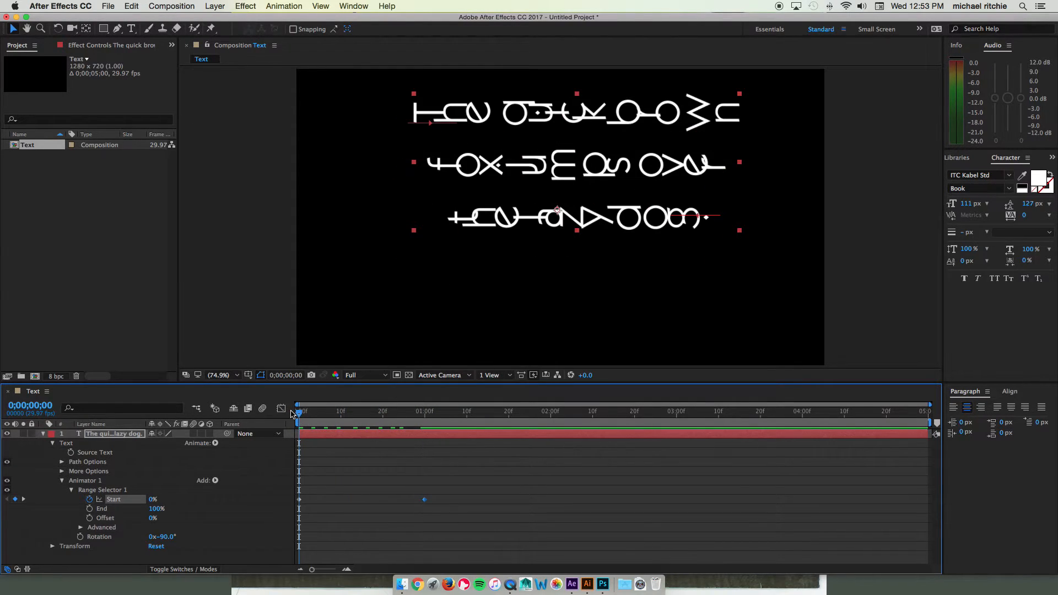
pyautogui.press('space')
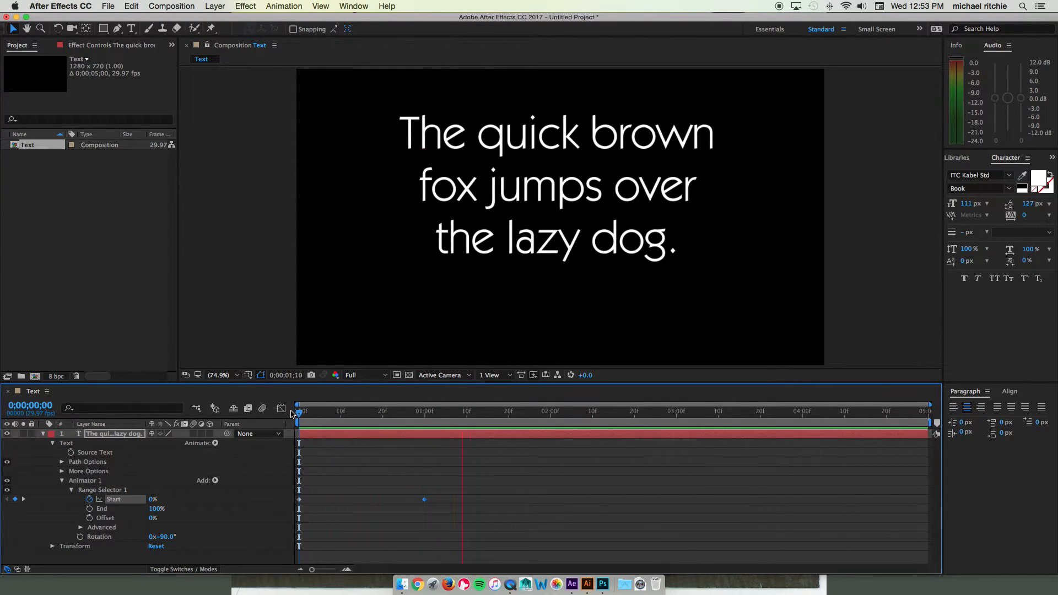